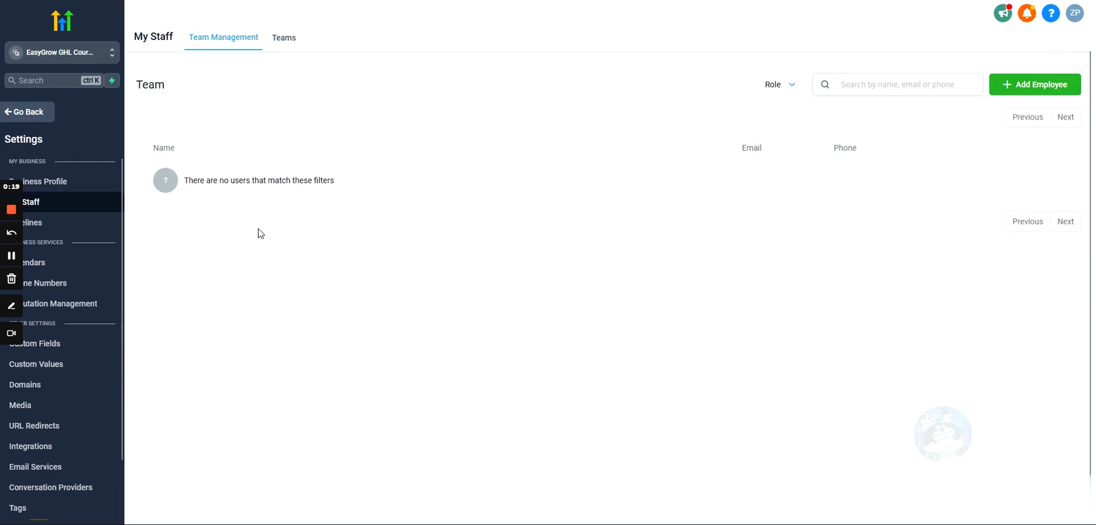
Switch to the Agency View and open Settings > Team, which lists the Agency-Owner user
left_click(74, 62)
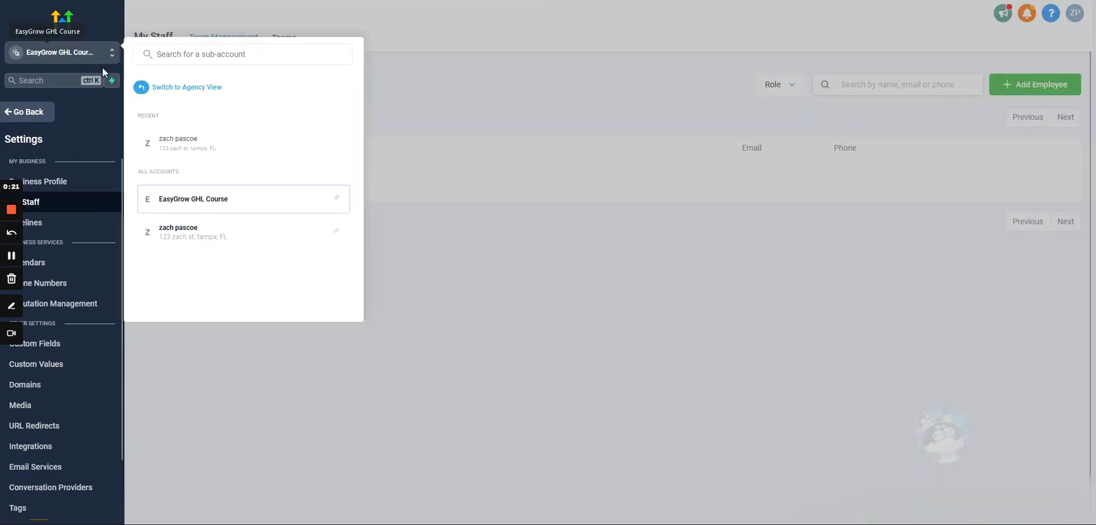
left_click(195, 91)
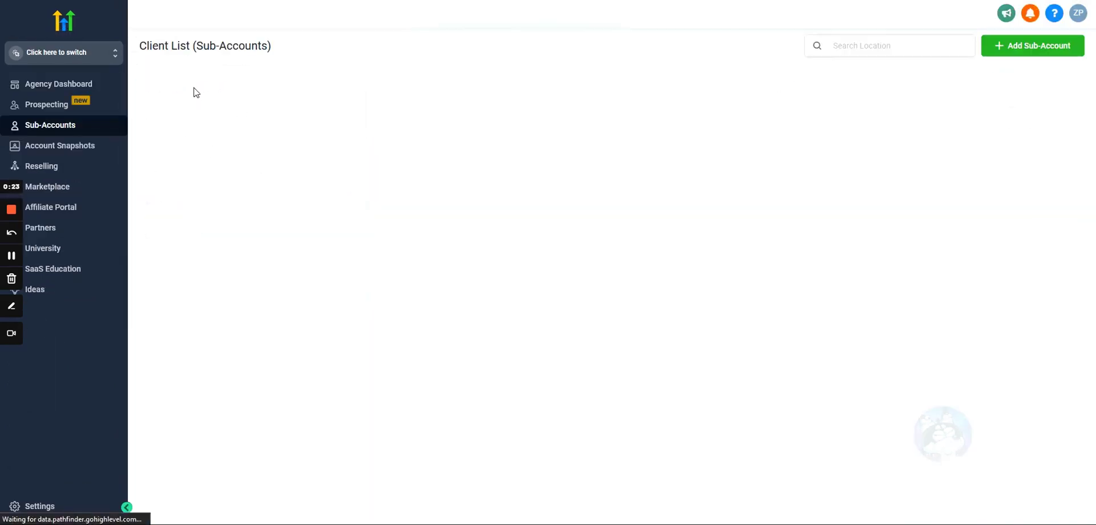
left_click(57, 506)
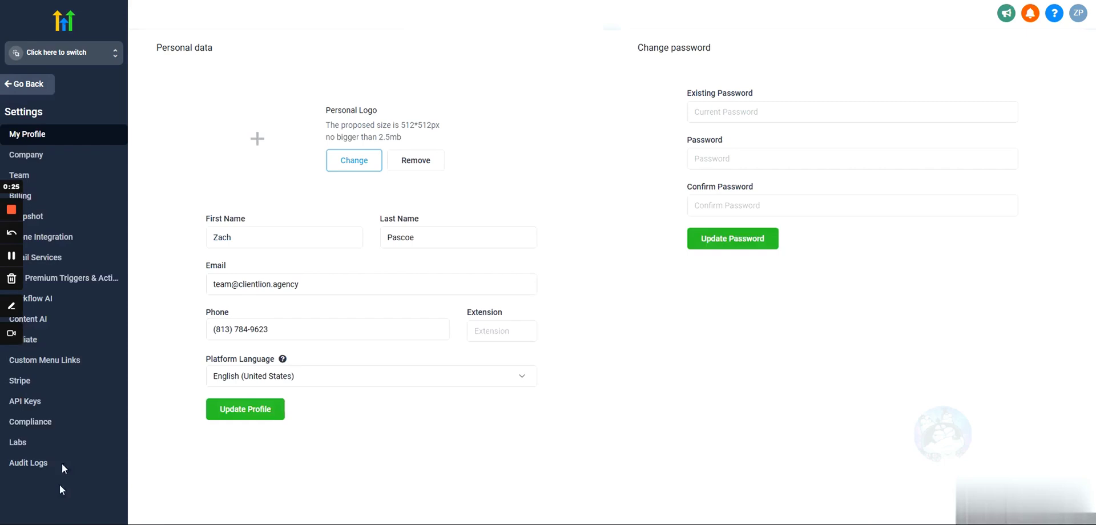
left_click(54, 174)
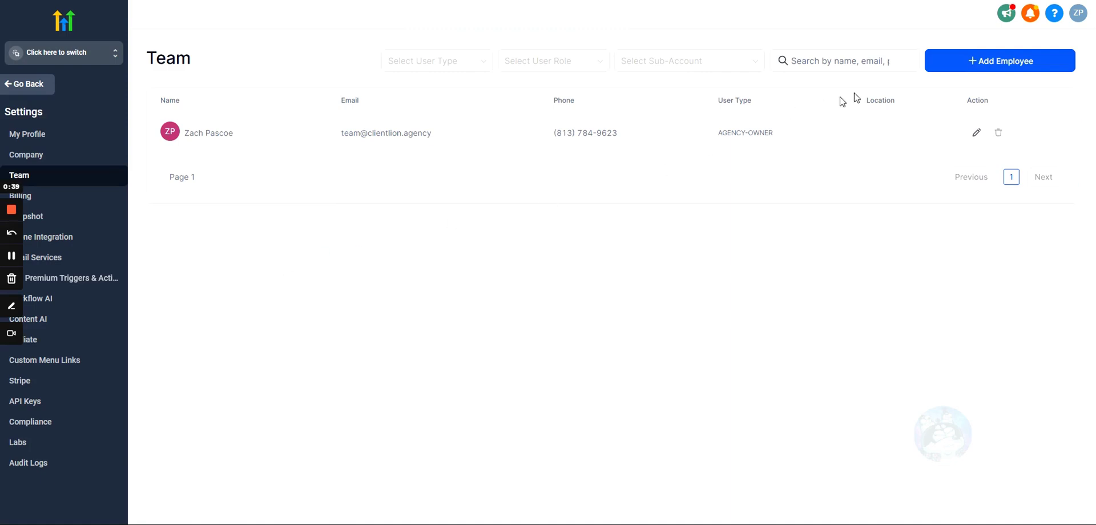
left_click(965, 64)
scroll(582, 206, "down", 3)
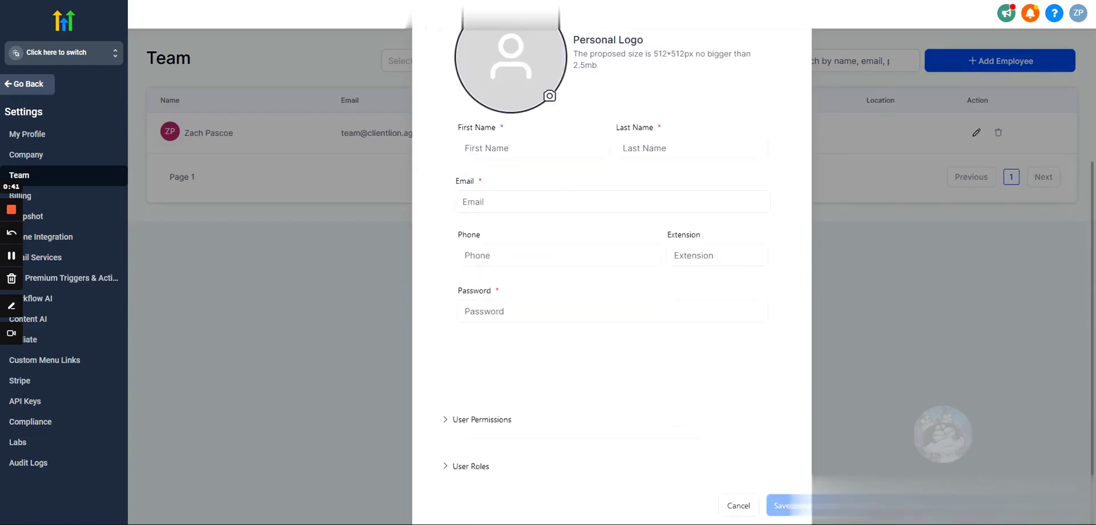
scroll(503, 303, "up", 3)
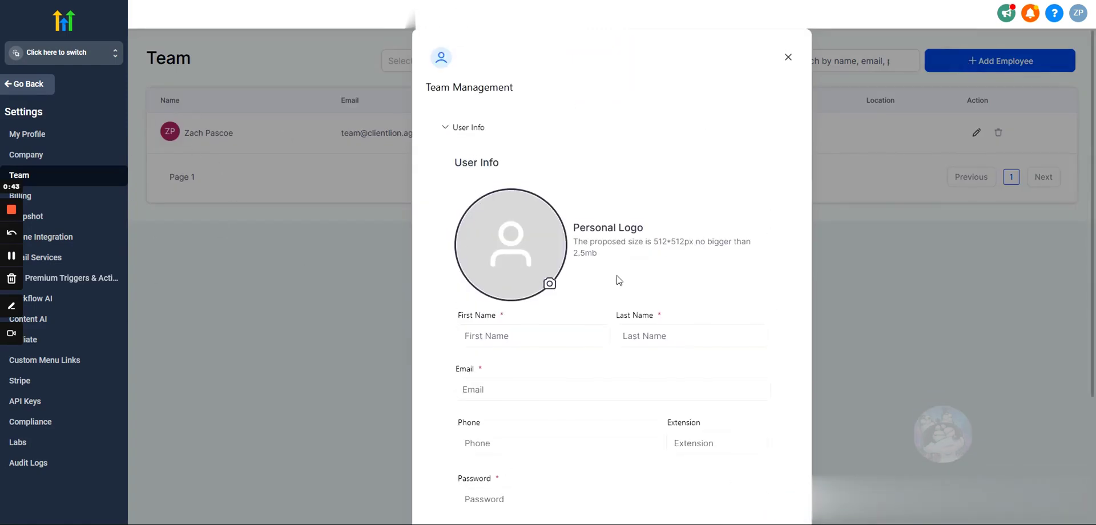
scroll(622, 281, "down", 3)
left_click(457, 469)
scroll(510, 377, "down", 3)
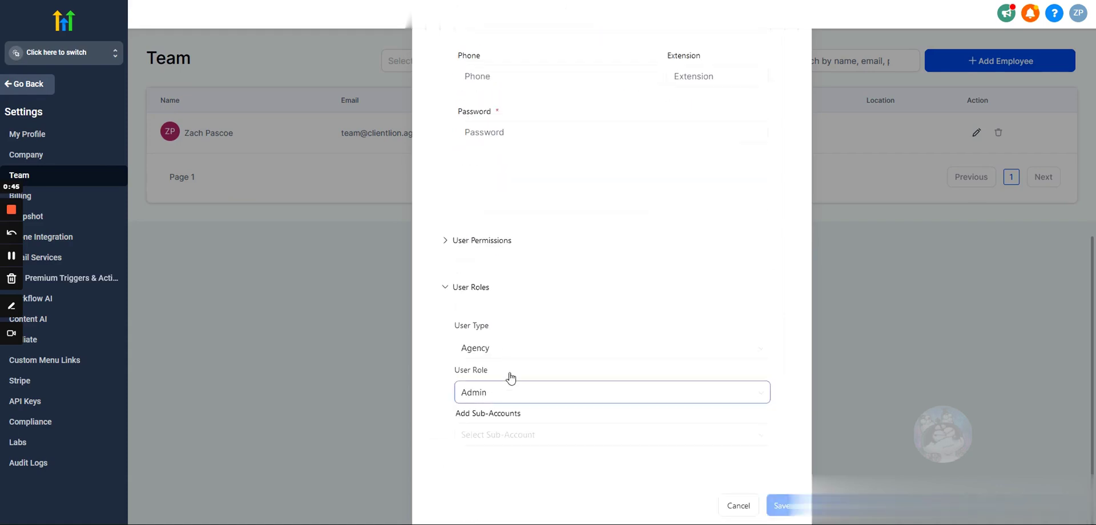
left_click(481, 437)
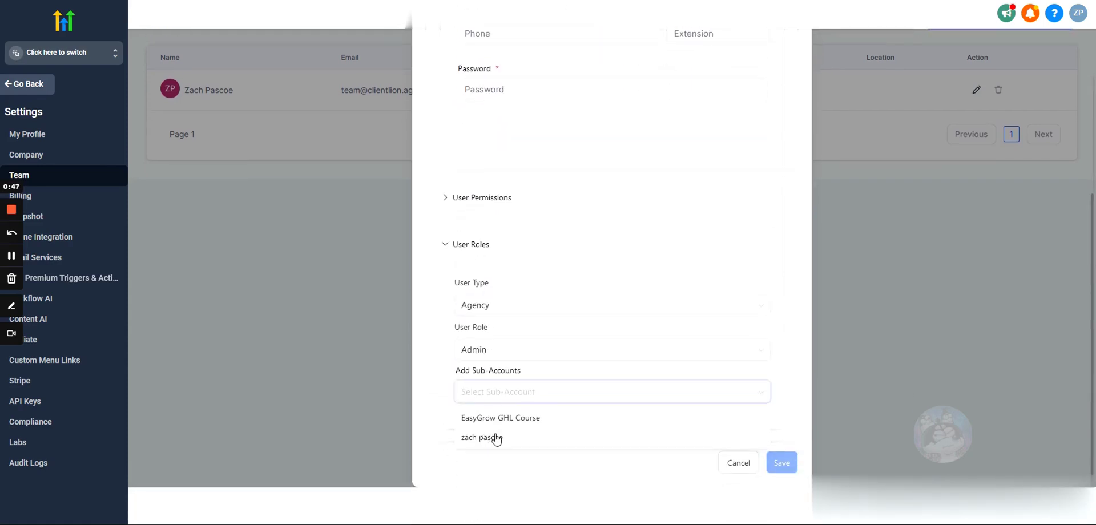
left_click(491, 419)
left_click(505, 438)
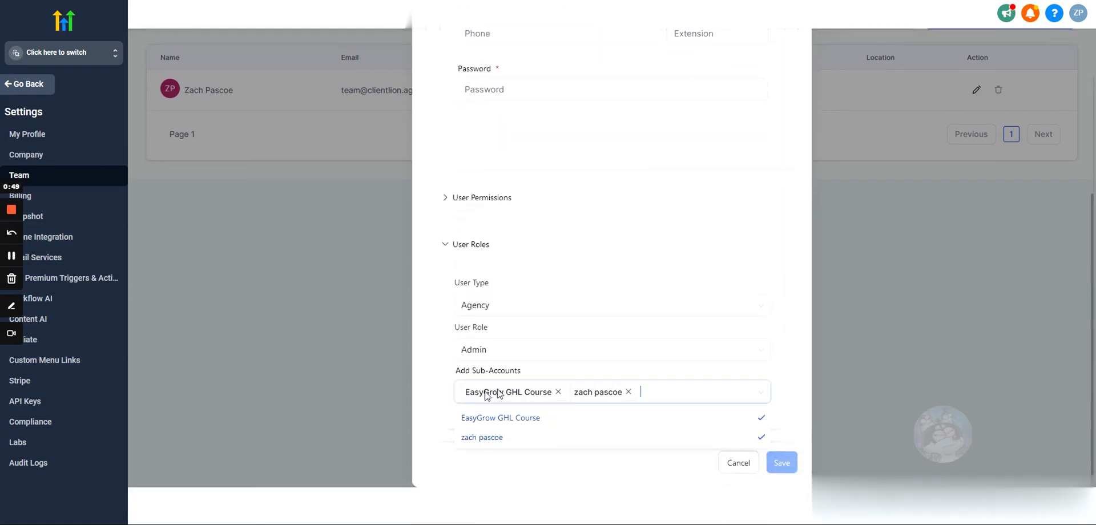
left_click(445, 392)
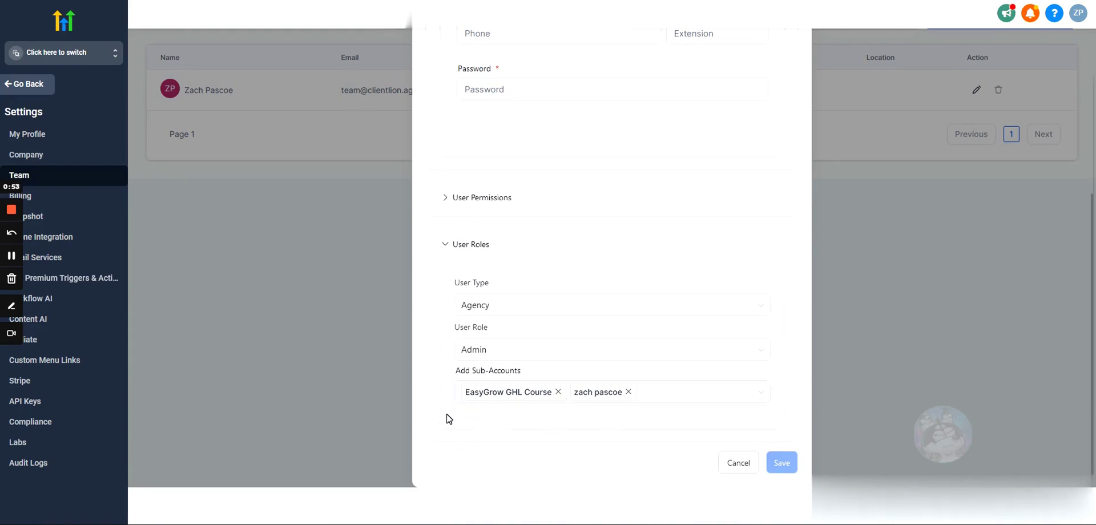
left_click(495, 308)
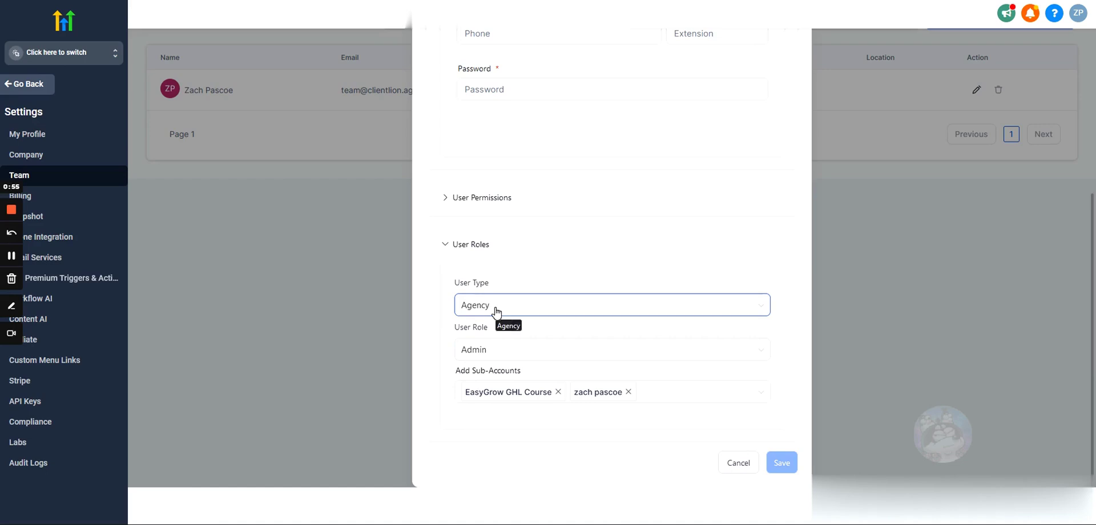
scroll(495, 308, "up", 2)
scroll(496, 308, "down", 2)
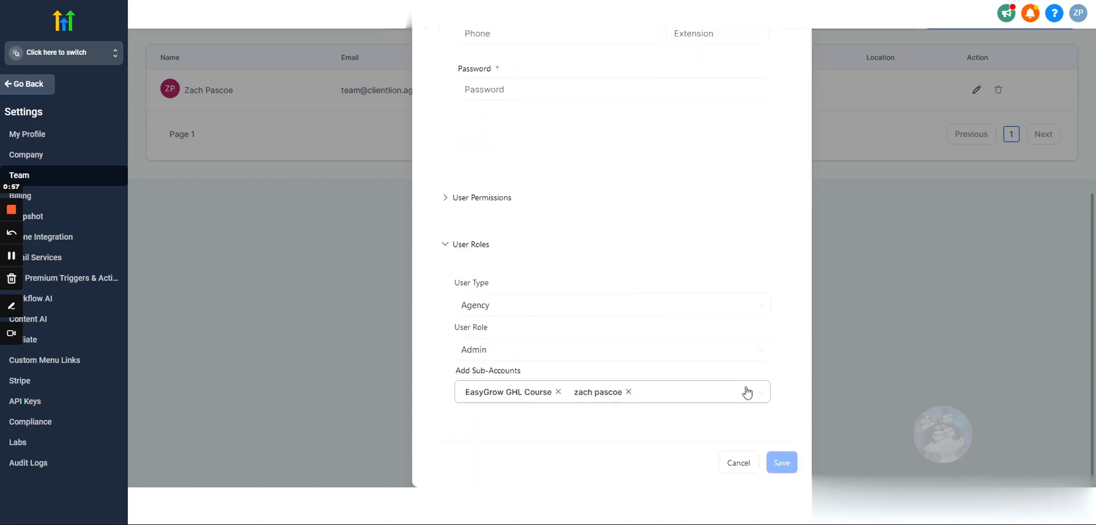
scroll(448, 156, "up", 5)
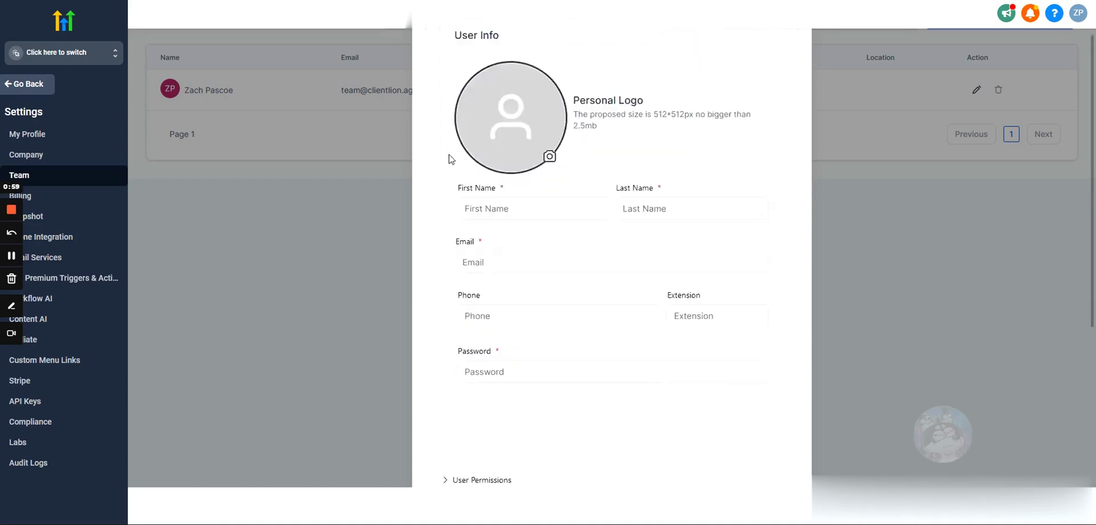
scroll(448, 157, "down", 5)
Discard the open employee form and switch into the EasyGrow GHL Course sub-account
left_click(738, 463)
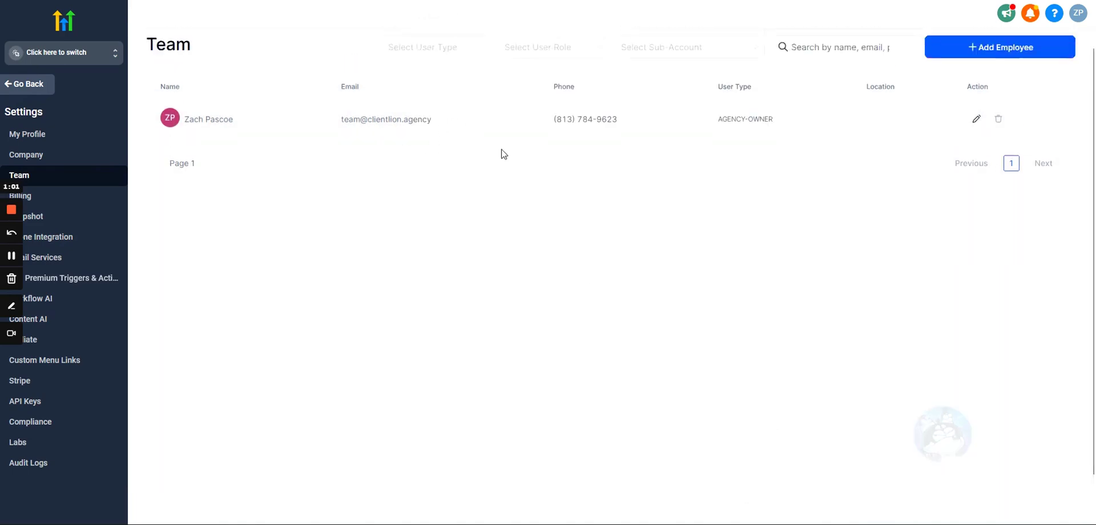
left_click(48, 55)
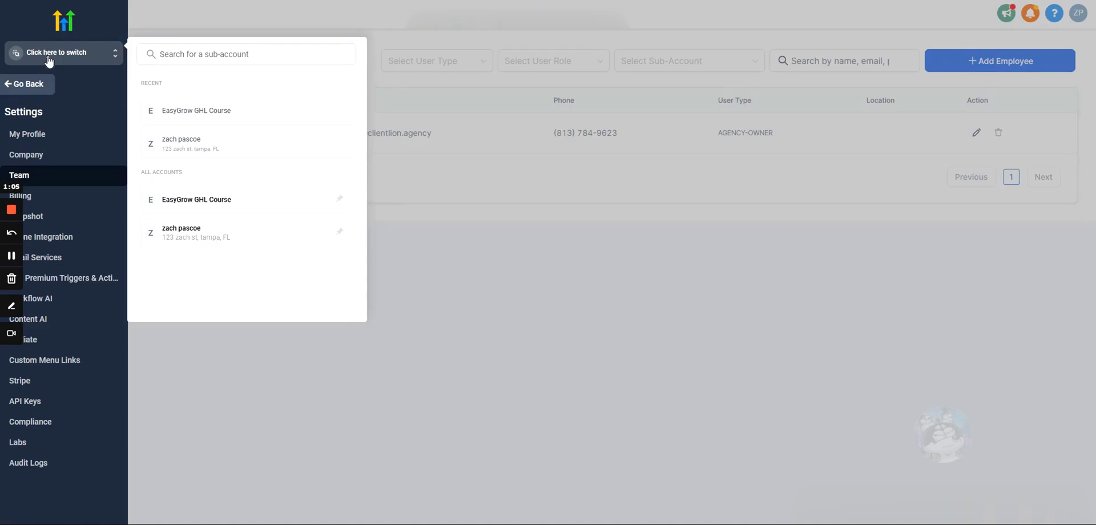
left_click(182, 210)
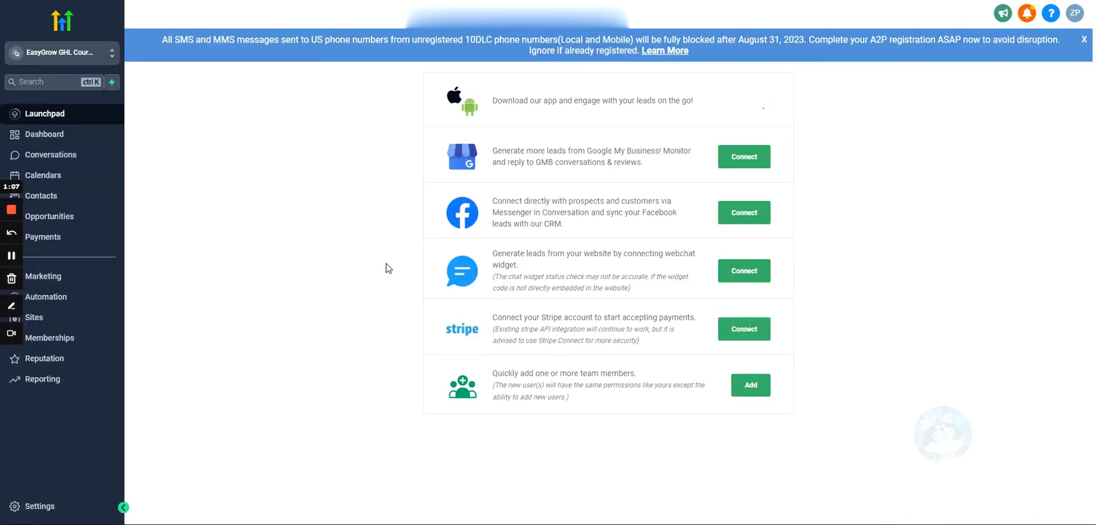
Close the SMS registration notice and open the sub-account's Settings > My Staff page
left_click(1064, 73)
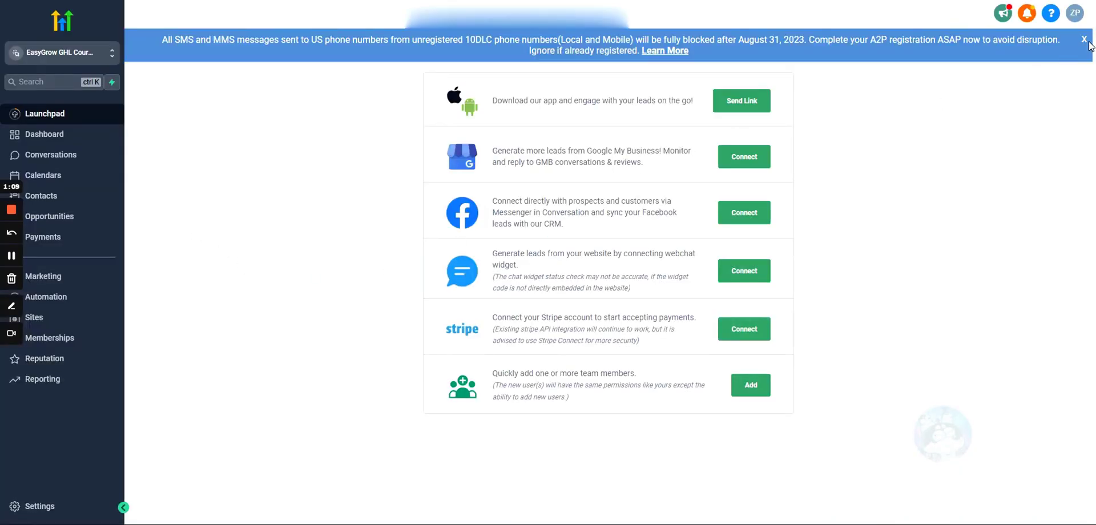
left_click(1084, 39)
left_click(34, 506)
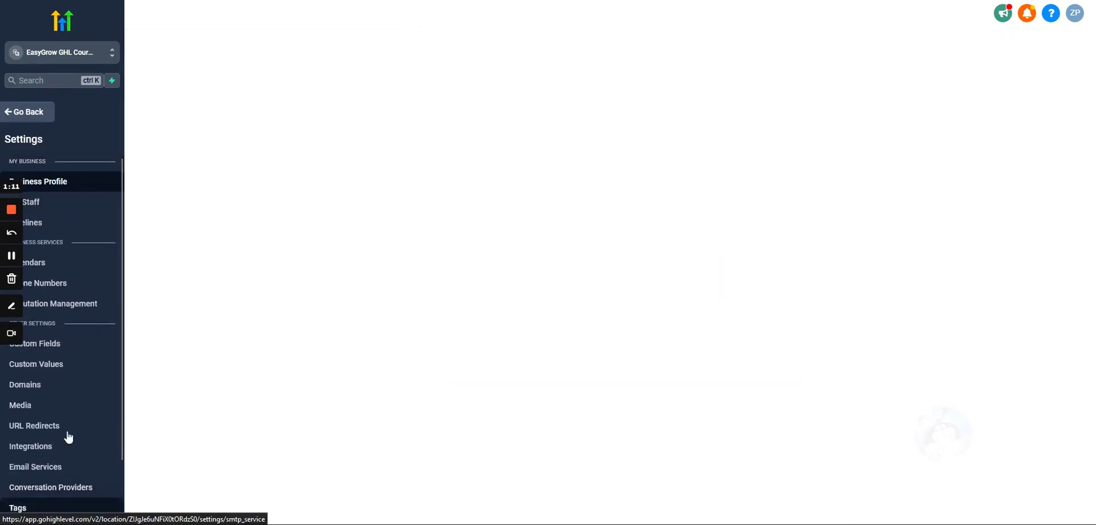
left_click(34, 202)
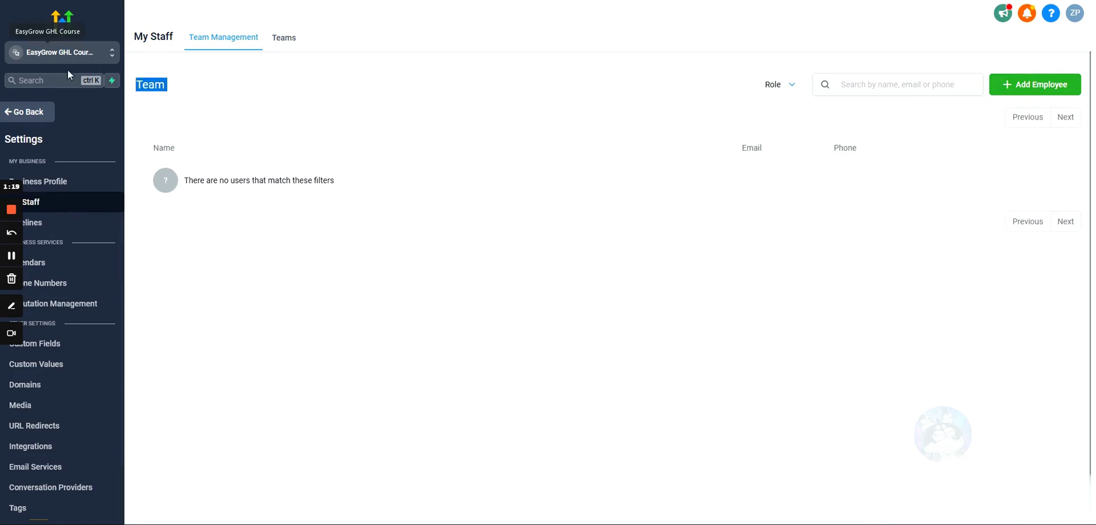
Start a new employee, expand the User Info fields and click into the Email field
left_click(1033, 86)
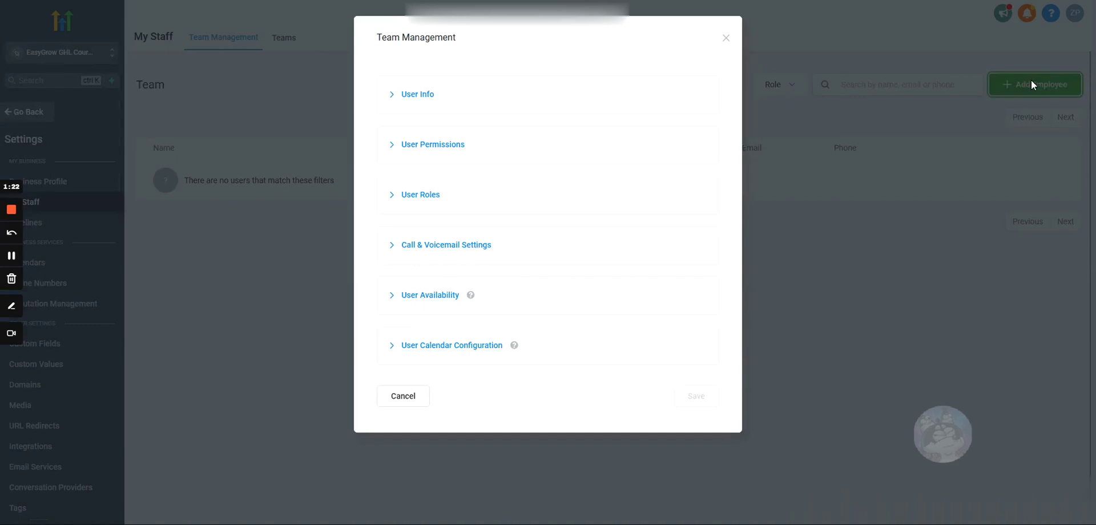
left_click(421, 97)
scroll(482, 269, "down", 2)
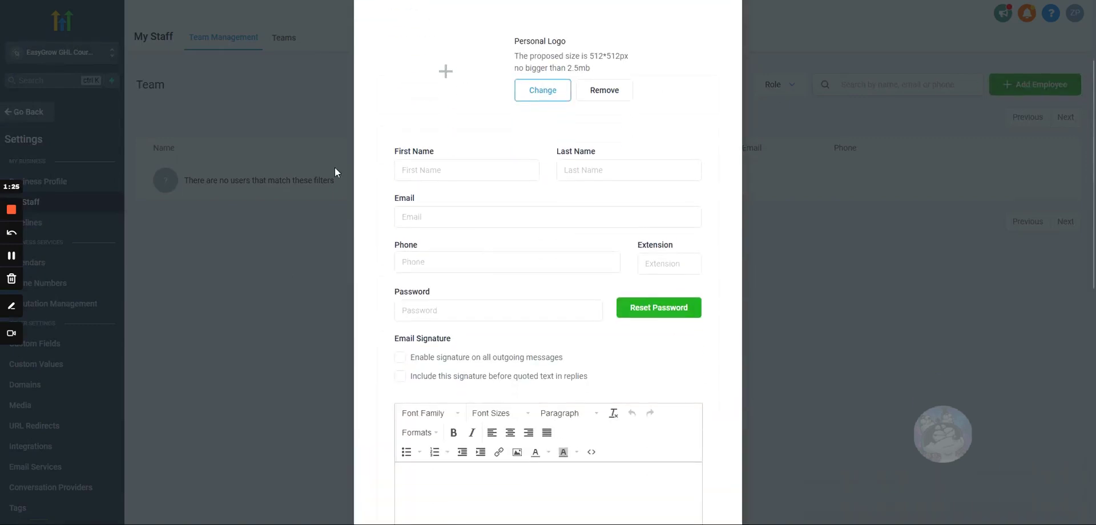
scroll(531, 354, "down", 3)
scroll(560, 205, "up", 2)
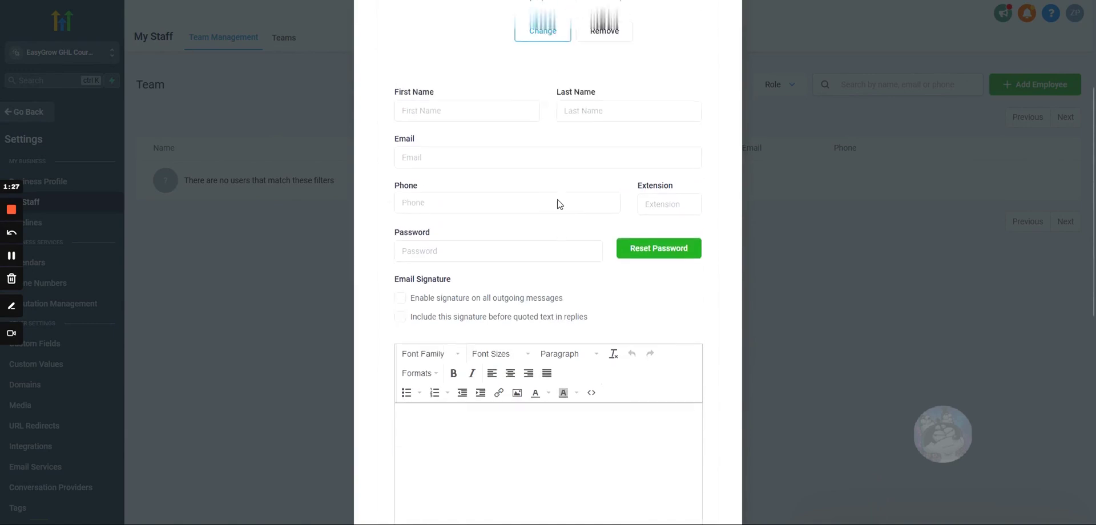
scroll(559, 205, "up", 2)
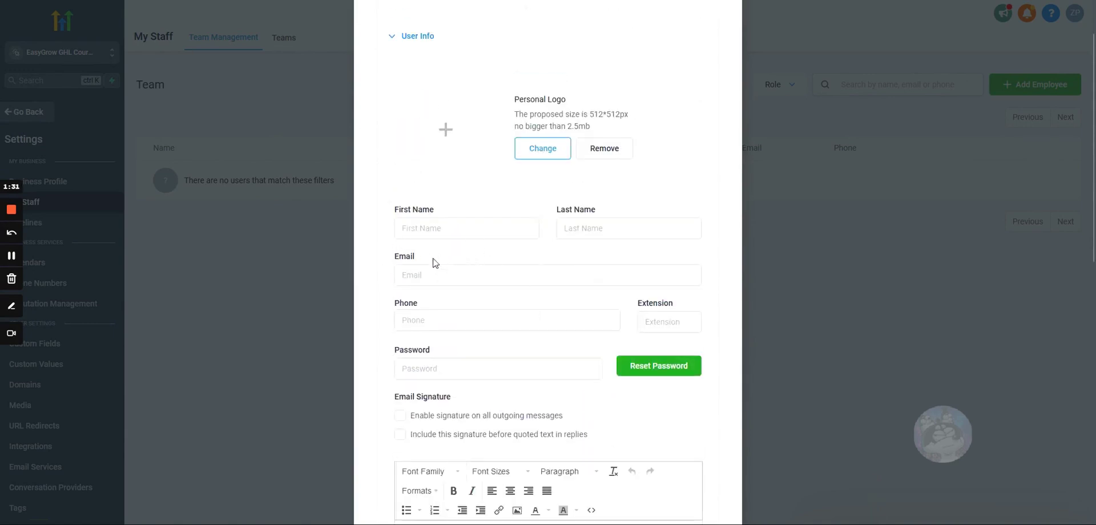
left_click(411, 276)
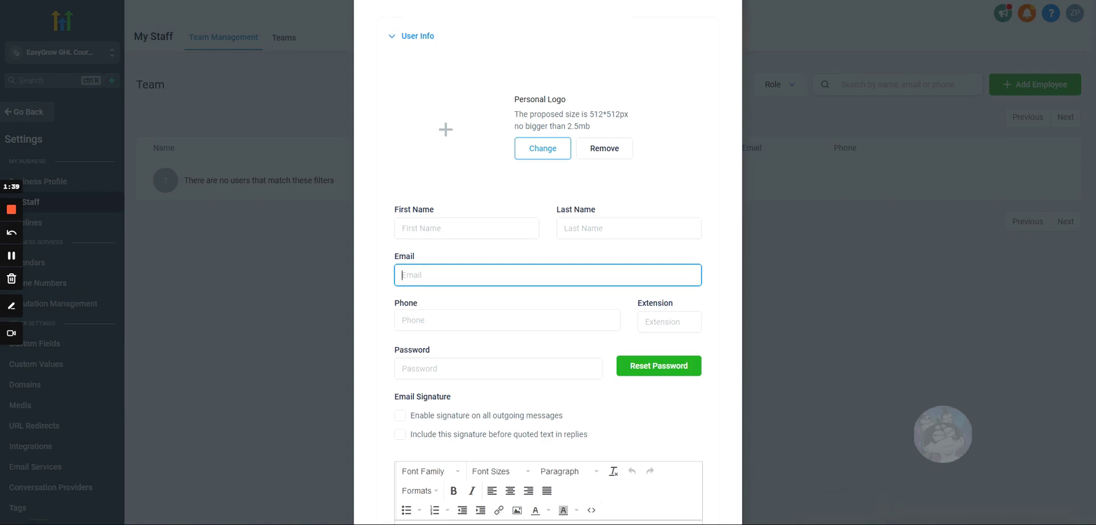
scroll(548, 274, "down", 4)
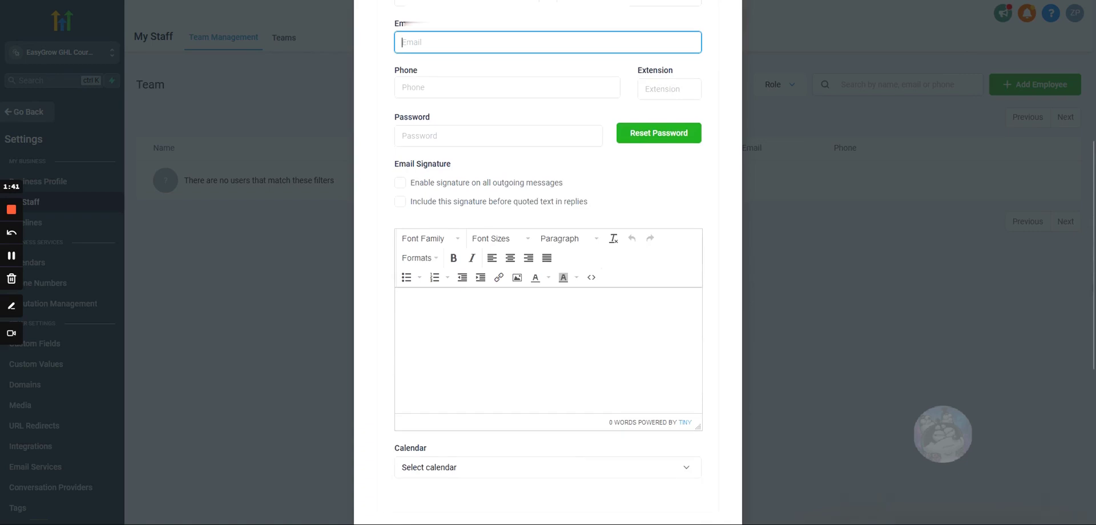
scroll(560, 303, "up", 2)
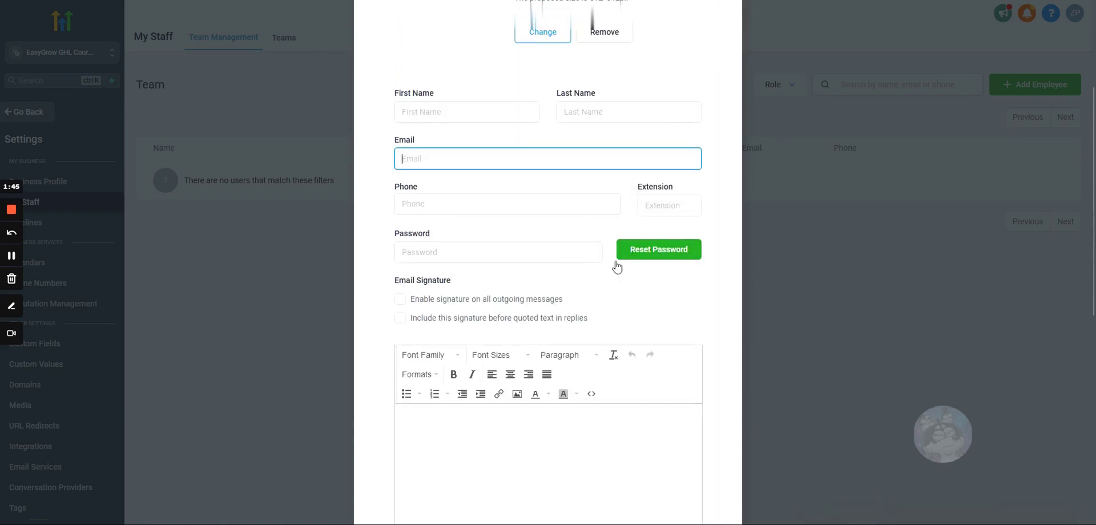
scroll(553, 285, "down", 6)
Assign the Booking Request calendar to the new employee
left_click(456, 244)
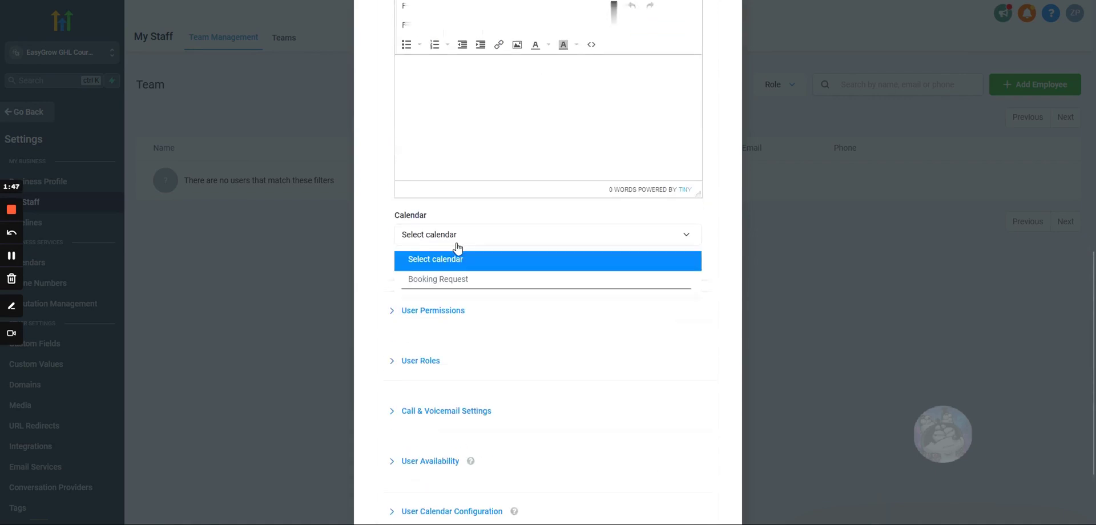
scroll(439, 280, "down", 1)
scroll(429, 263, "up", 2)
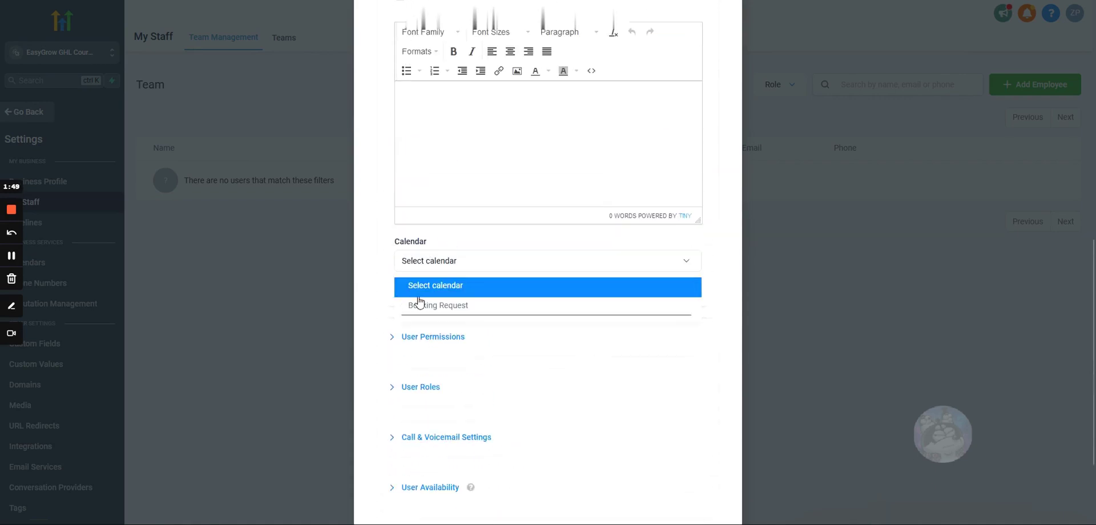
left_click(435, 307)
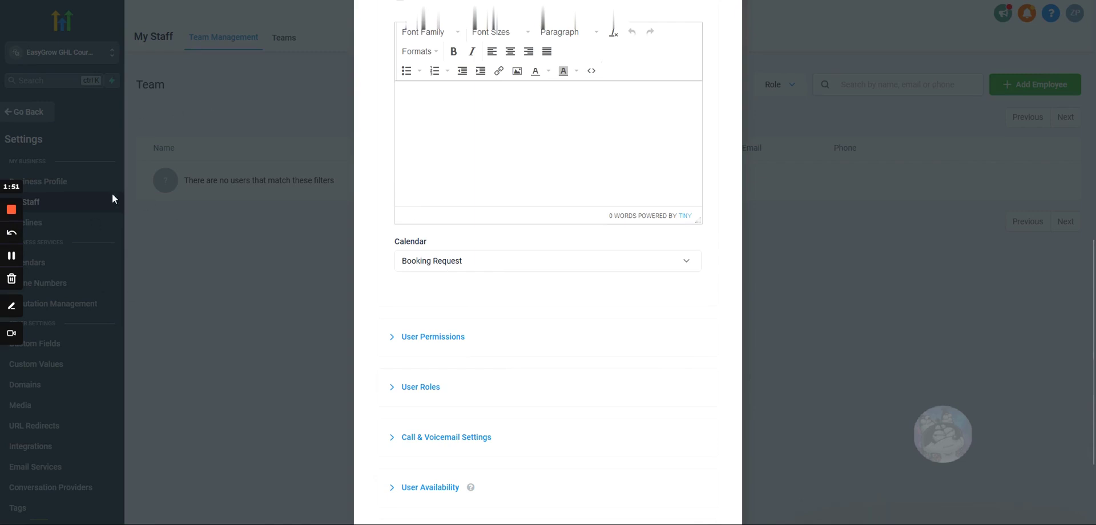
left_click(448, 263)
left_click(423, 285)
left_click(425, 263)
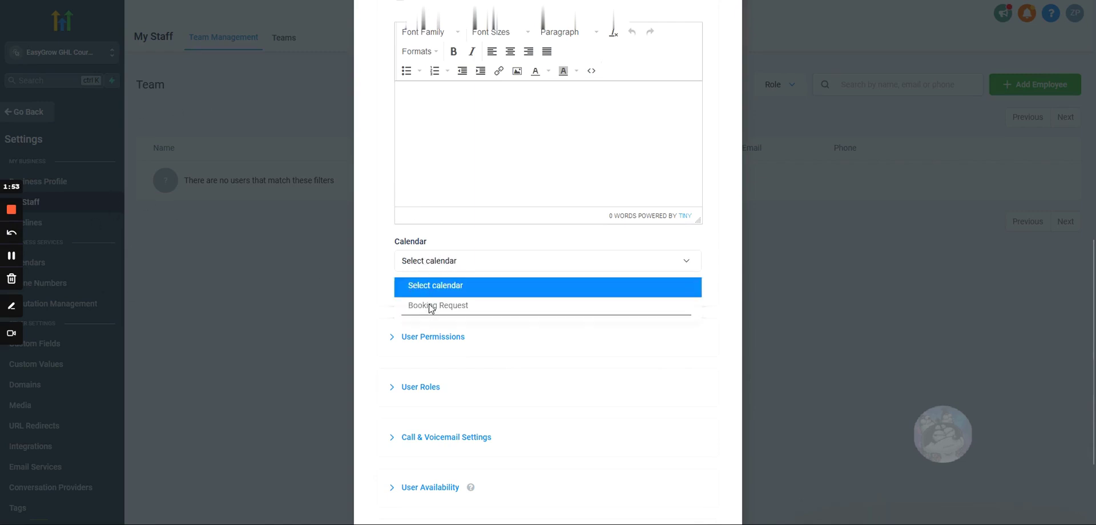
left_click(429, 307)
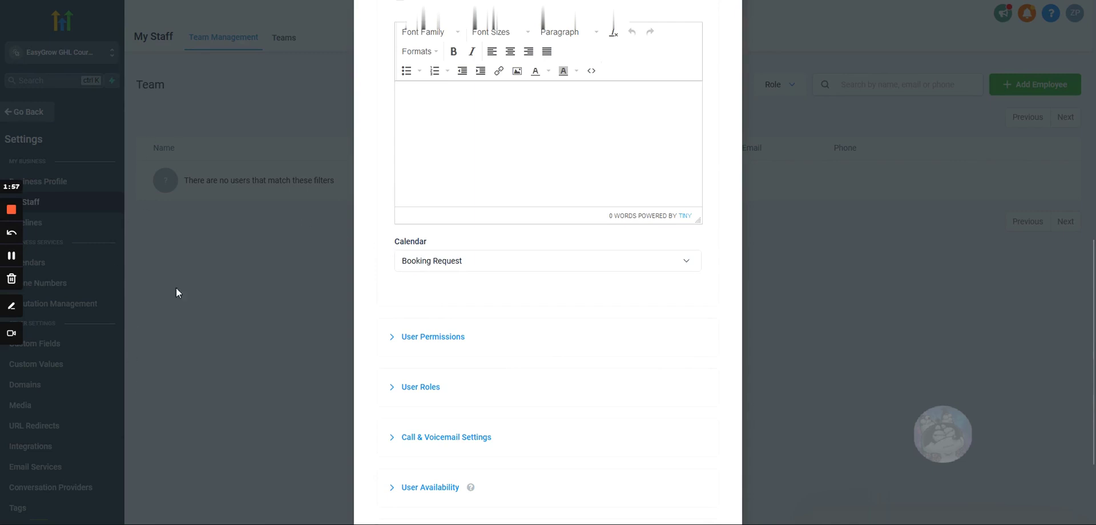
scroll(406, 254, "down", 1)
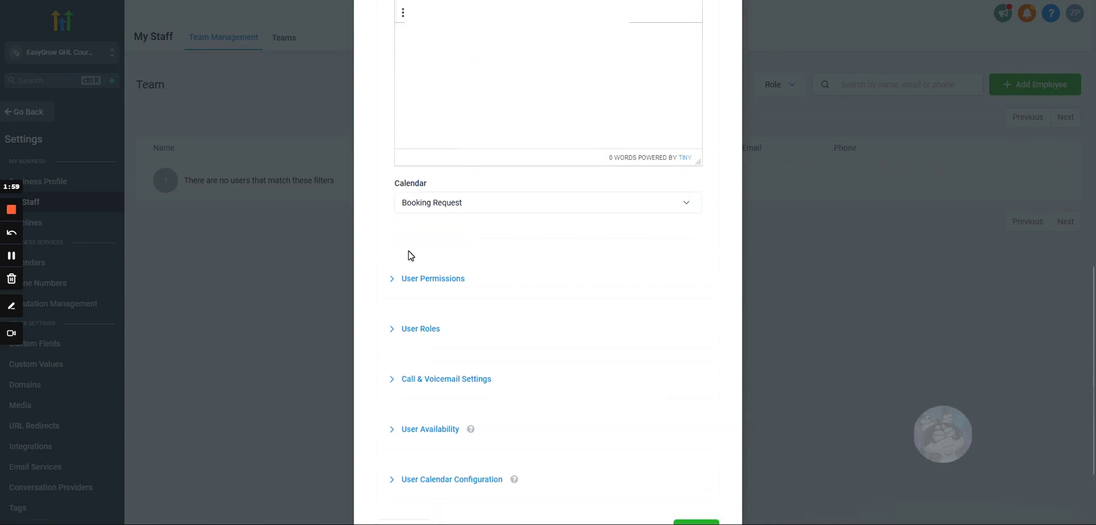
scroll(409, 254, "down", 1)
Expand User Permissions and switch off Blogging, Websites and Funnels
left_click(410, 227)
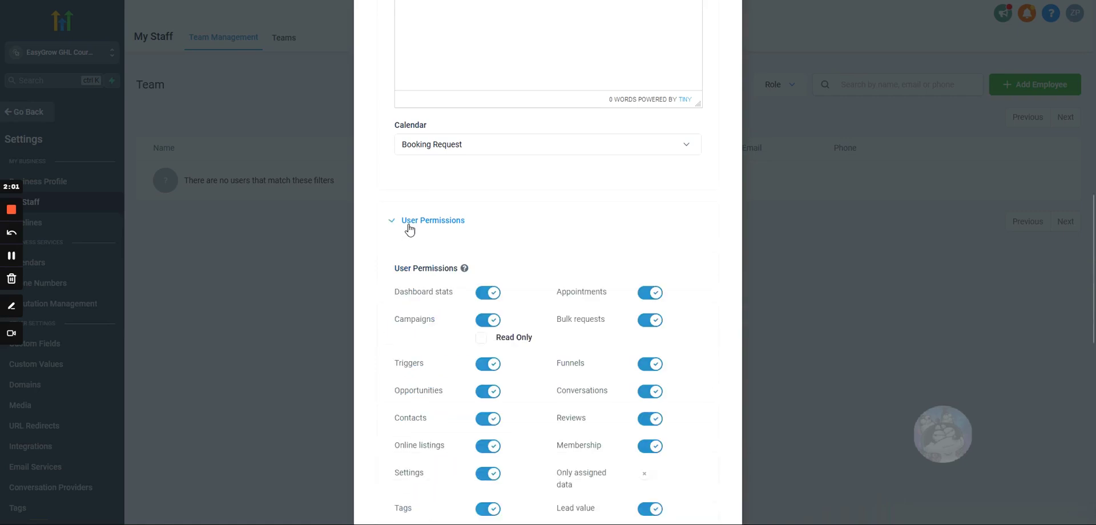
scroll(616, 184, "down", 4)
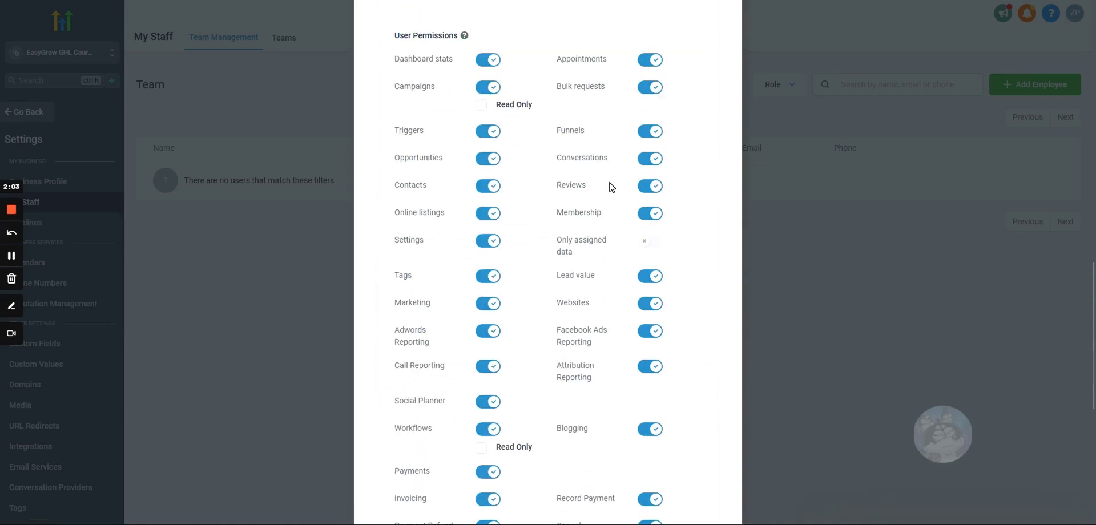
scroll(571, 212, "up", 1)
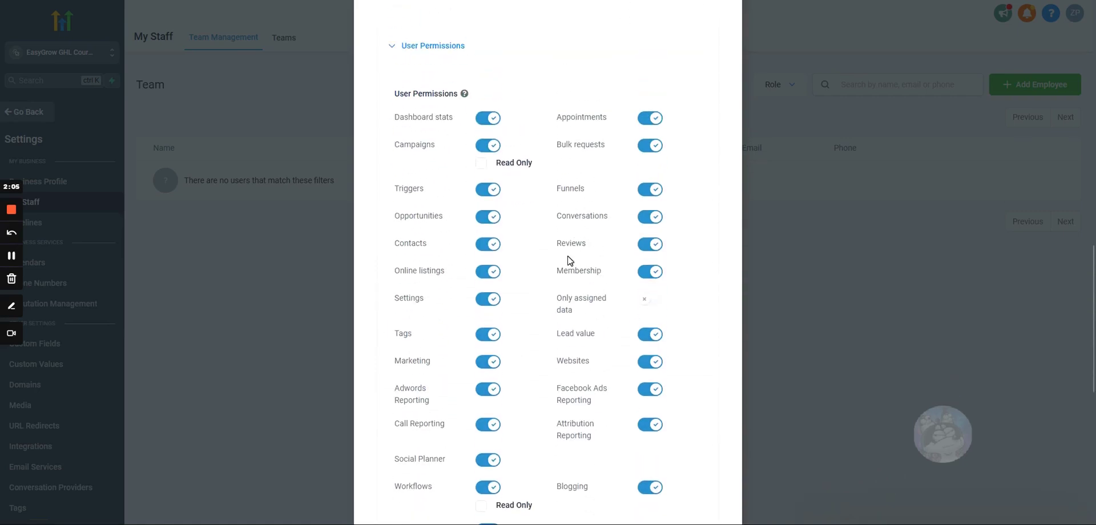
scroll(480, 329, "down", 3)
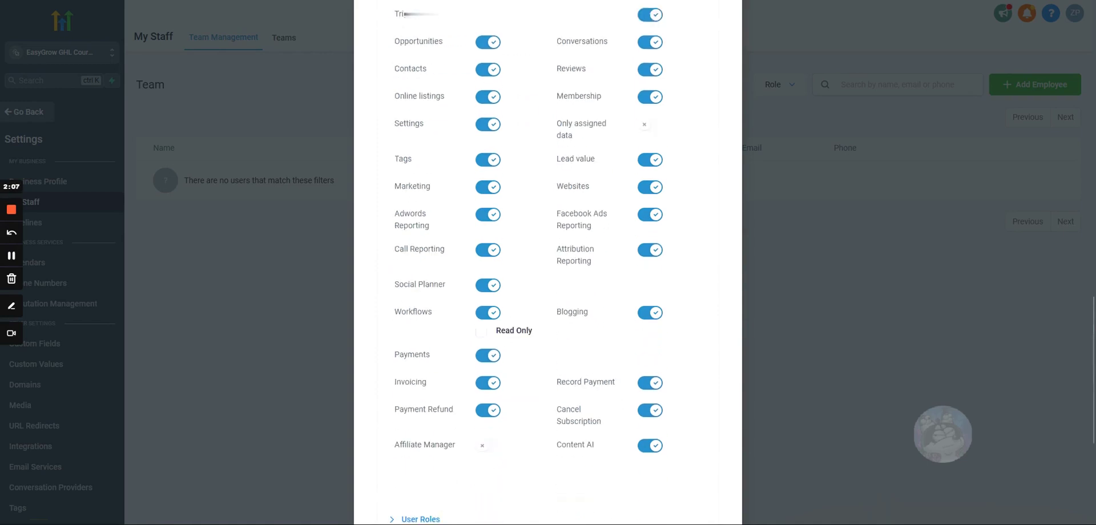
left_click(651, 314)
left_click(646, 195)
scroll(642, 194, "up", 1)
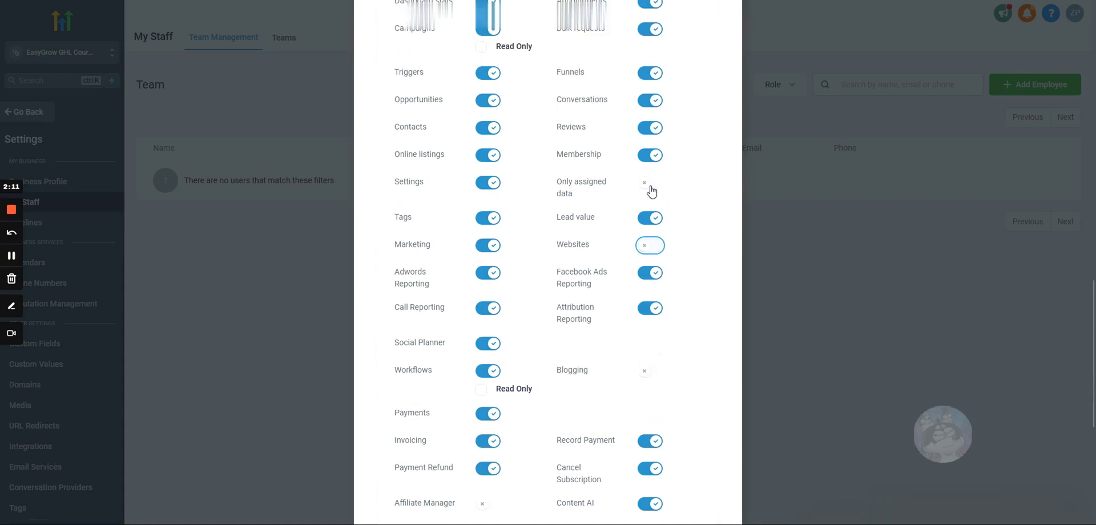
scroll(594, 150, "up", 1)
left_click(650, 132)
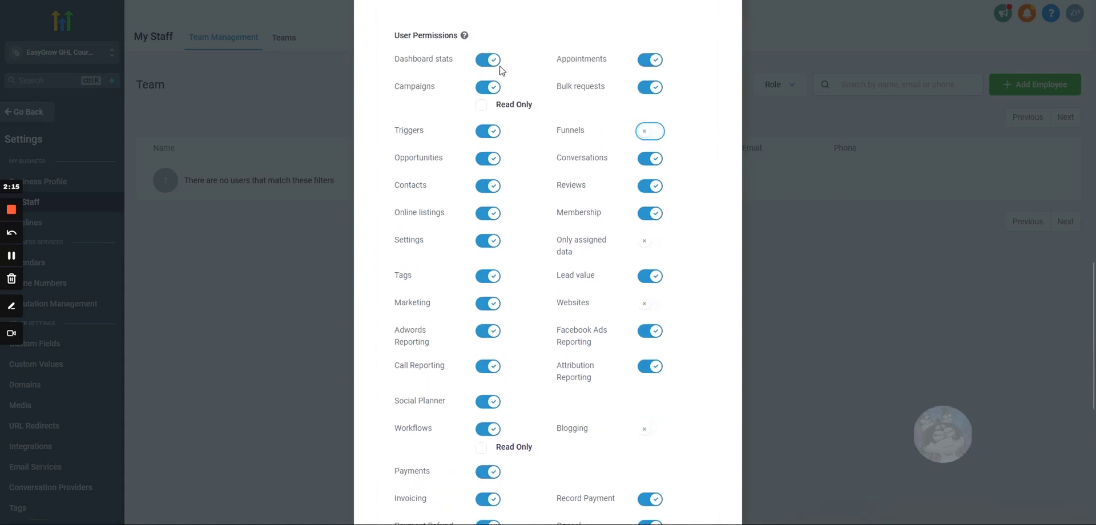
Switch off the Workflows permission
scroll(479, 246, "down", 2)
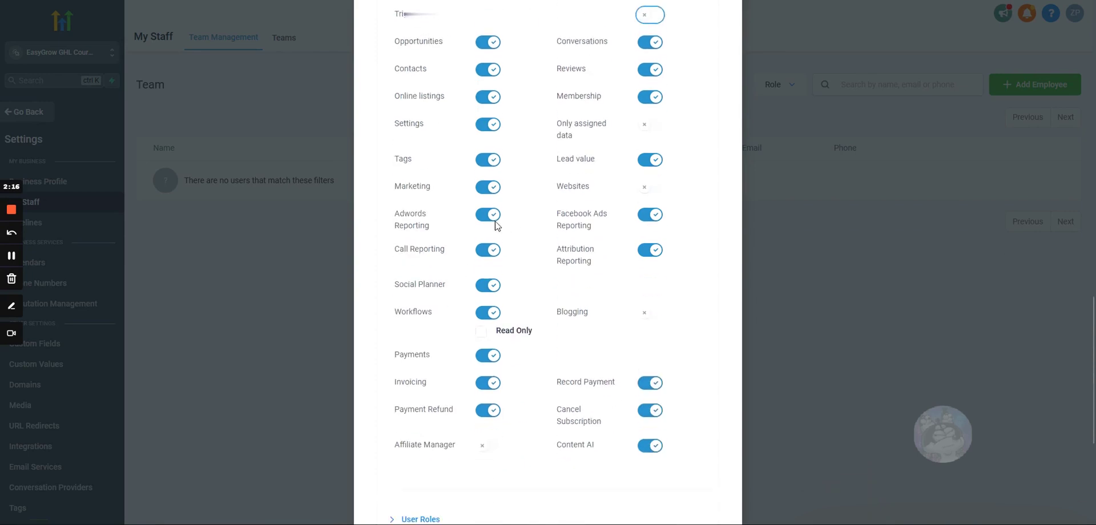
left_click(482, 332)
double_click(412, 312)
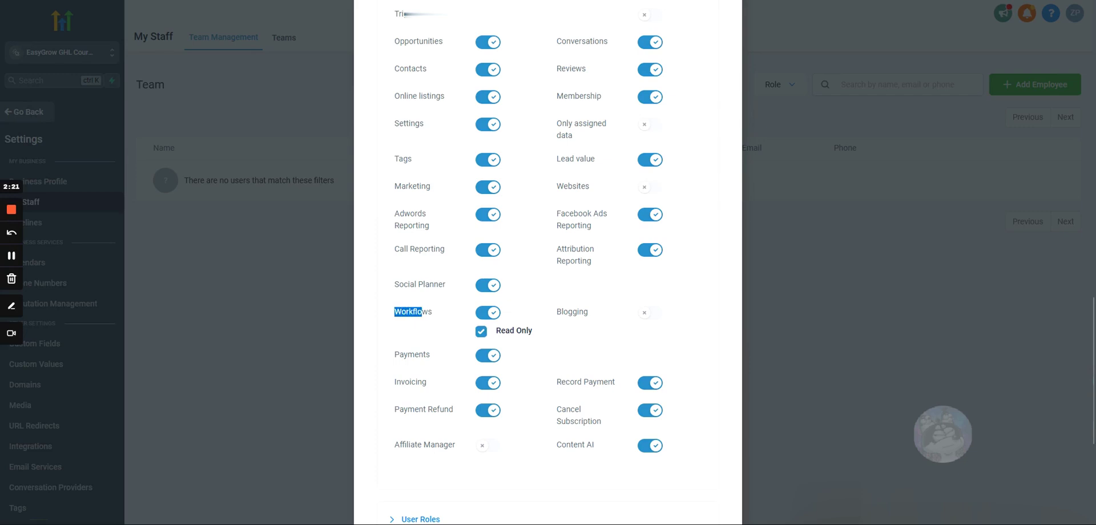
left_click(488, 313)
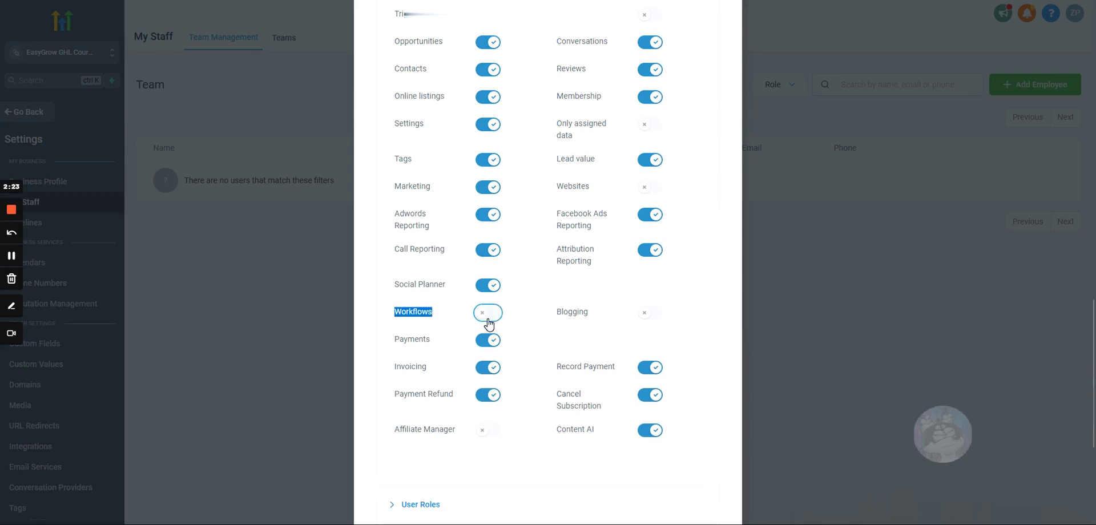
left_click(436, 318)
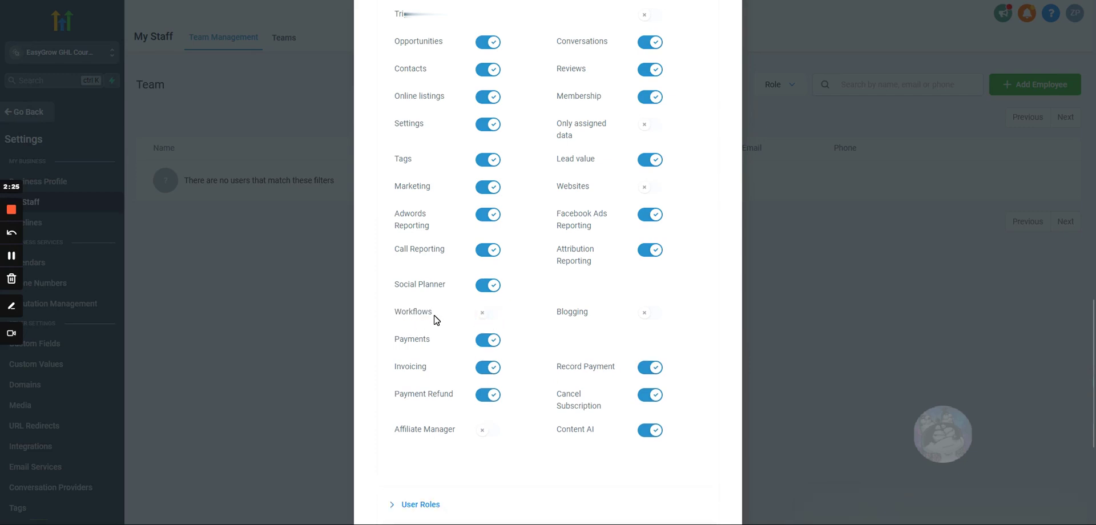
scroll(546, 377, "up", 5)
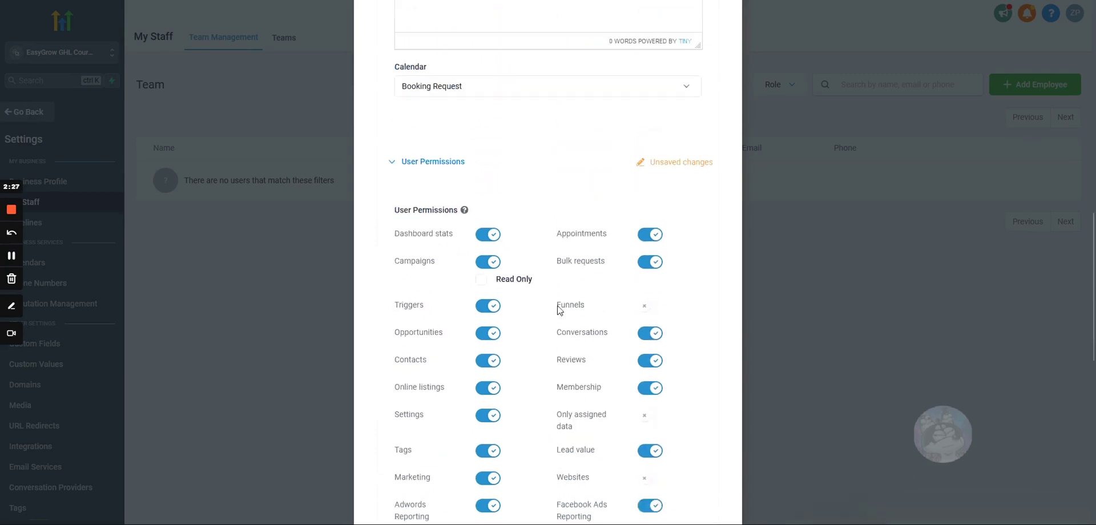
Expand User Role and try the role options, leaving it set to Admin
scroll(499, 298, "down", 9)
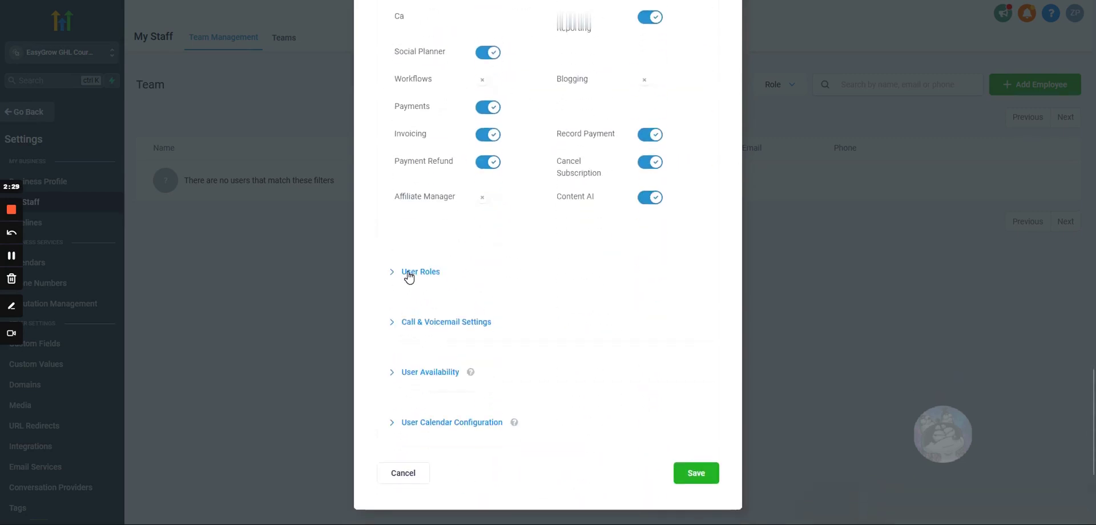
left_click(409, 275)
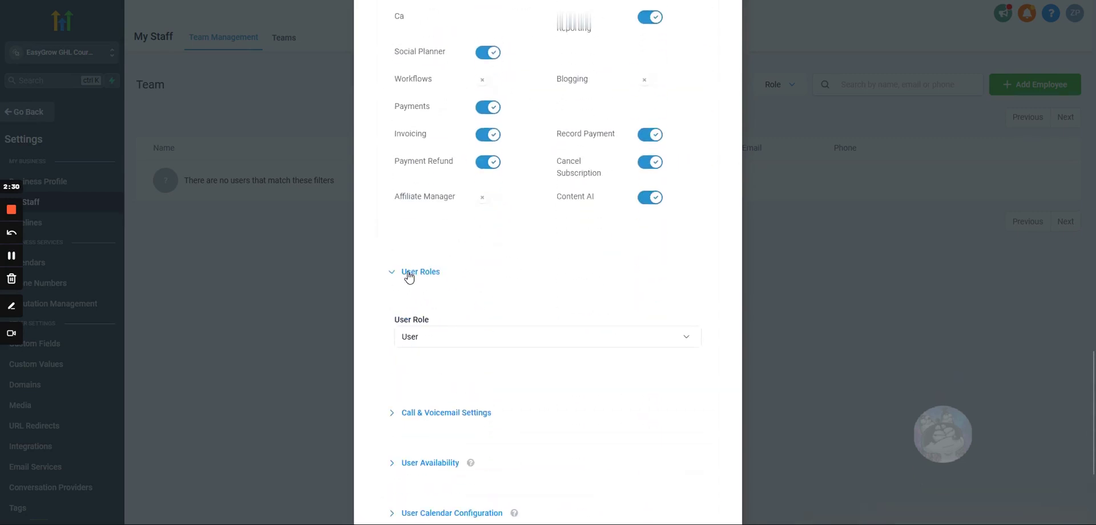
left_click(426, 345)
left_click(424, 365)
left_click(450, 346)
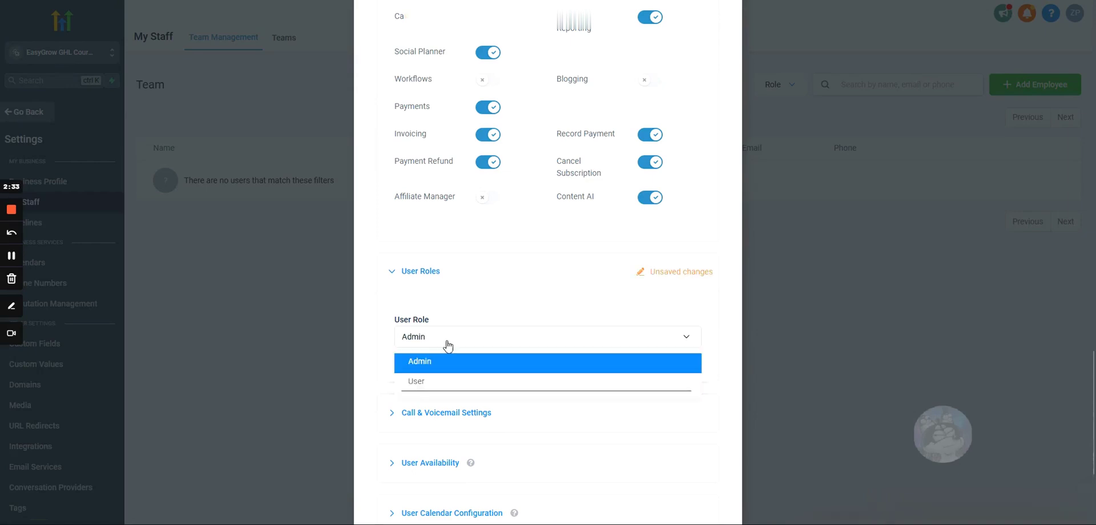
left_click(430, 380)
left_click(435, 348)
left_click(430, 366)
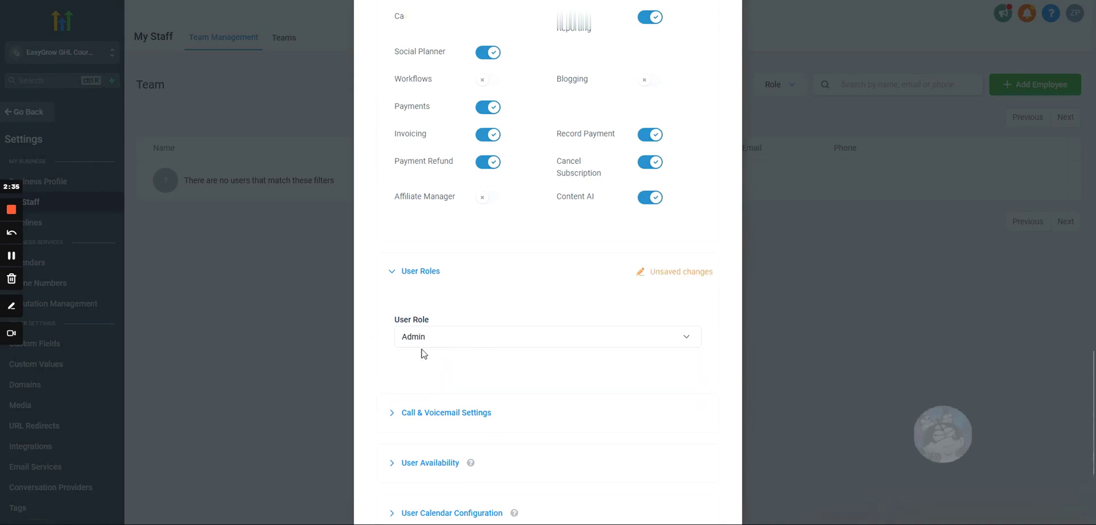
scroll(478, 324, "up", 4)
scroll(477, 324, "up", 5)
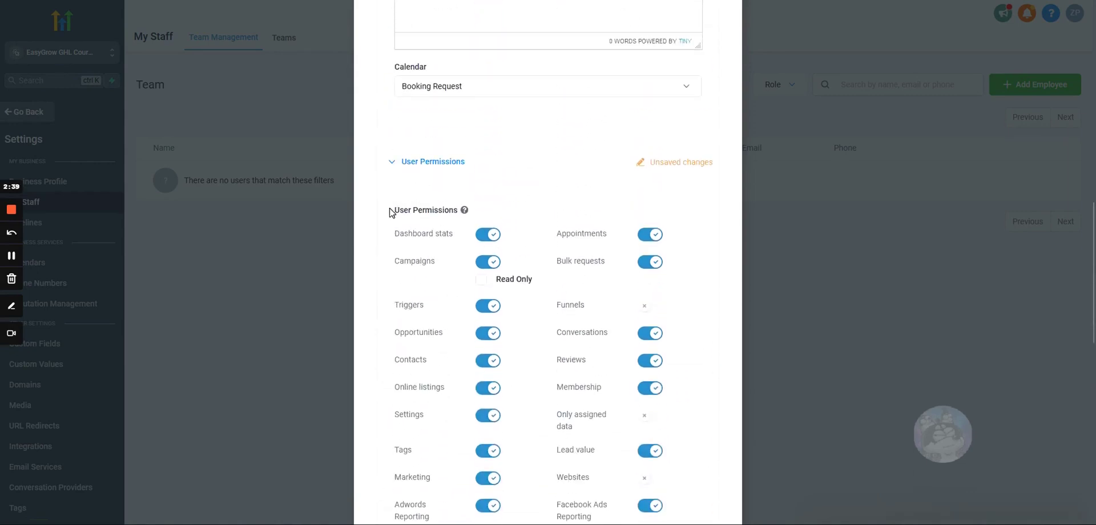
left_click_drag(394, 210, 484, 220)
scroll(467, 332, "down", 8)
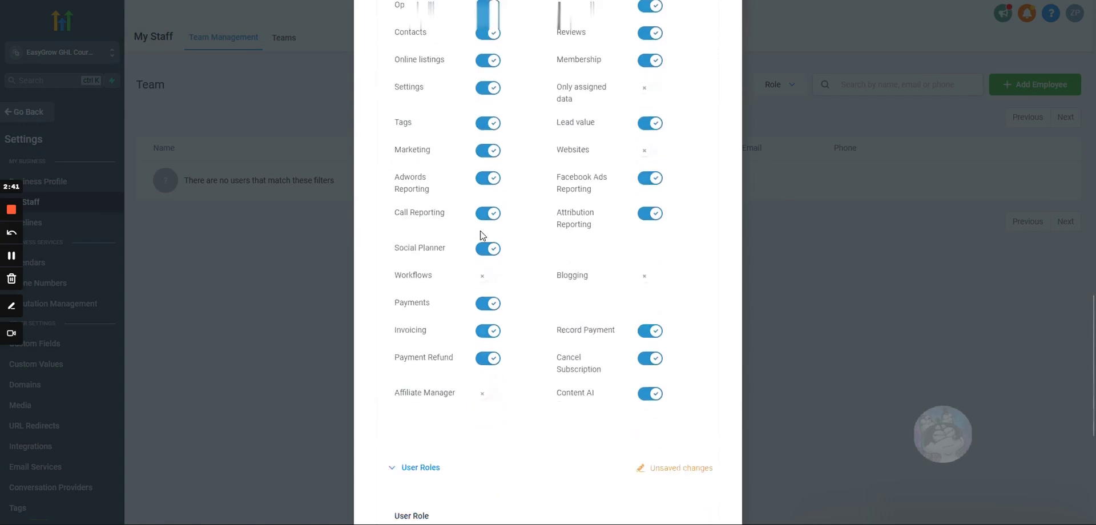
left_click(424, 399)
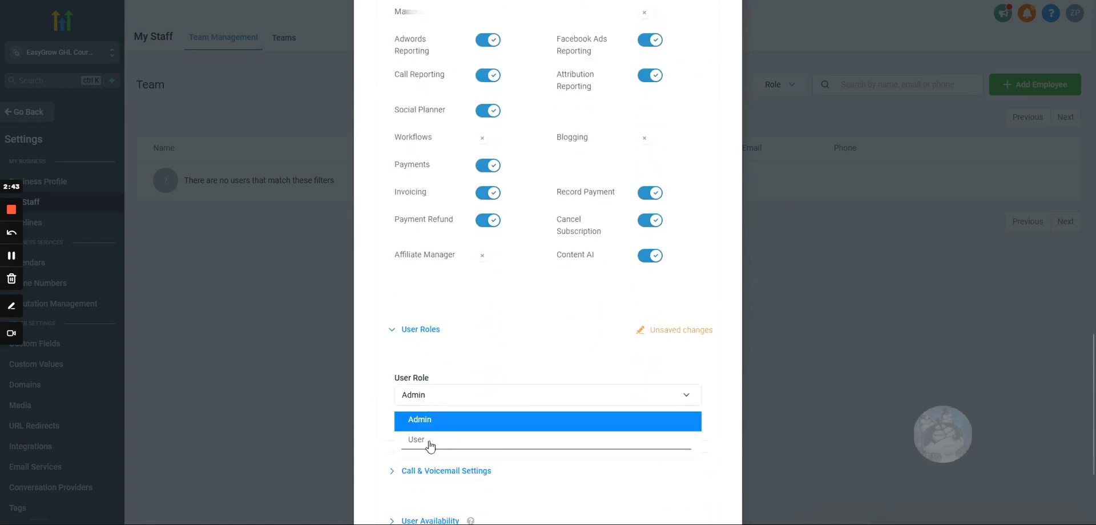
left_click(437, 423)
Turn the Workflows permission back on with full rather than read-only access
scroll(440, 403, "up", 5)
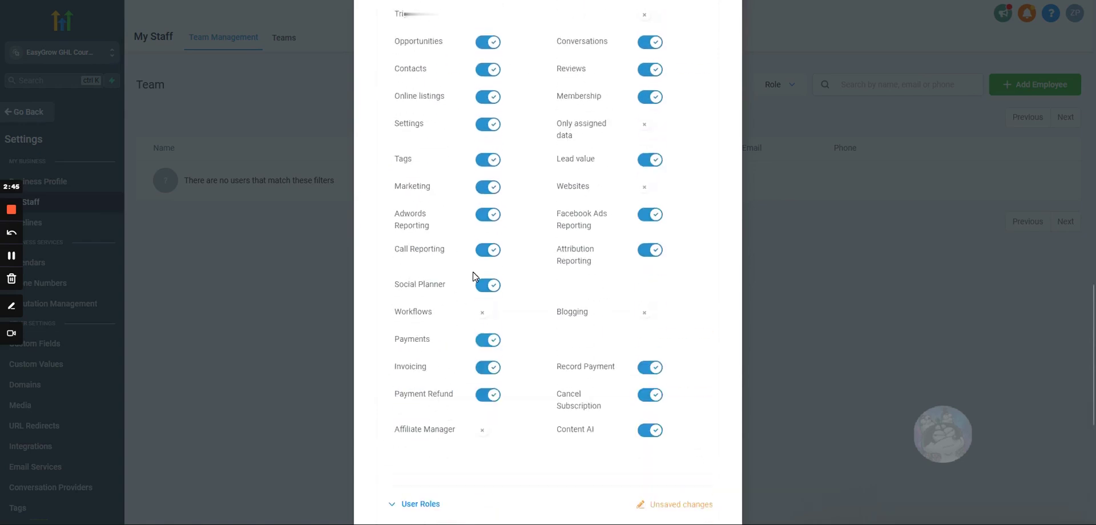
scroll(474, 276, "down", 1)
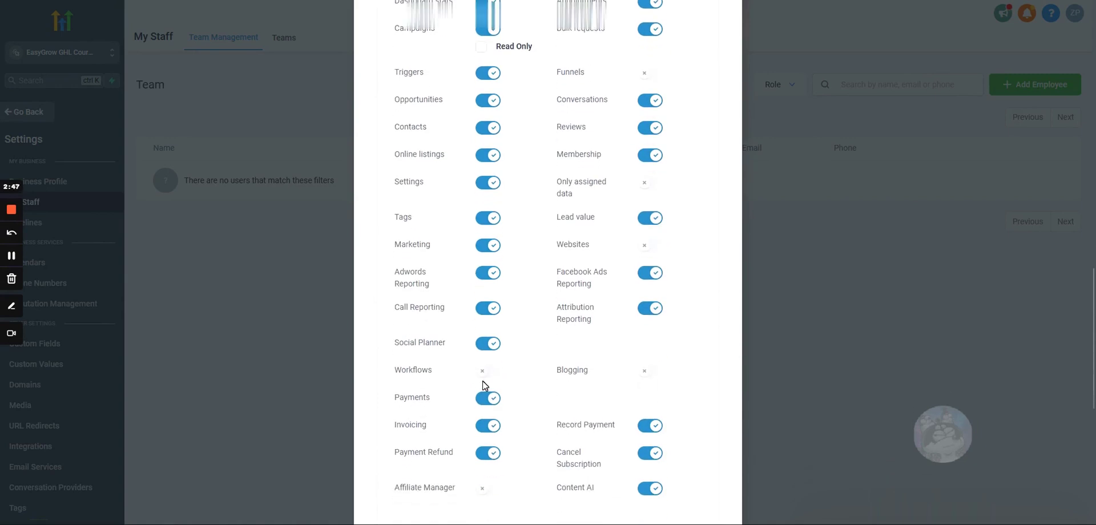
scroll(484, 378, "down", 3)
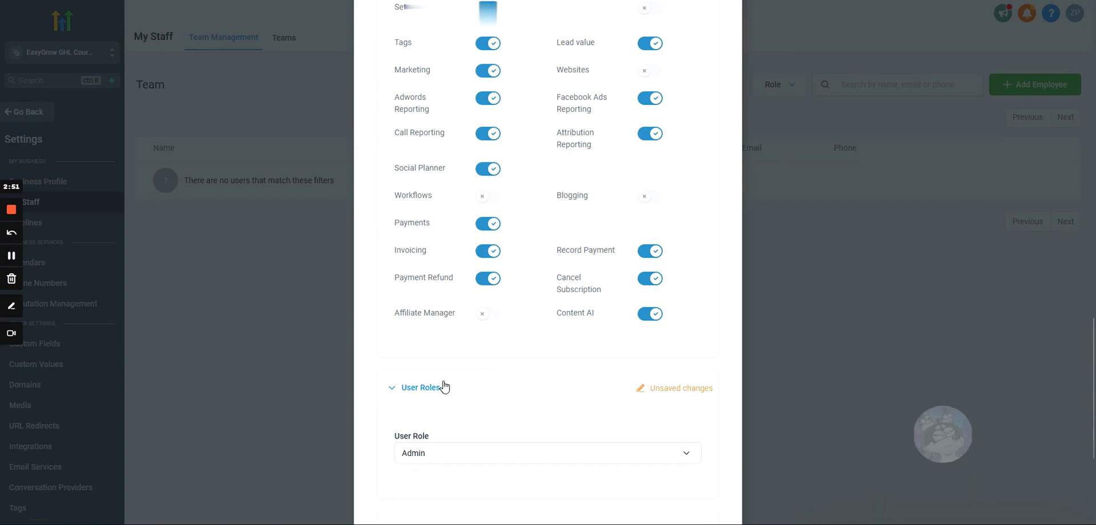
scroll(443, 385, "up", 5)
scroll(467, 280, "down", 4)
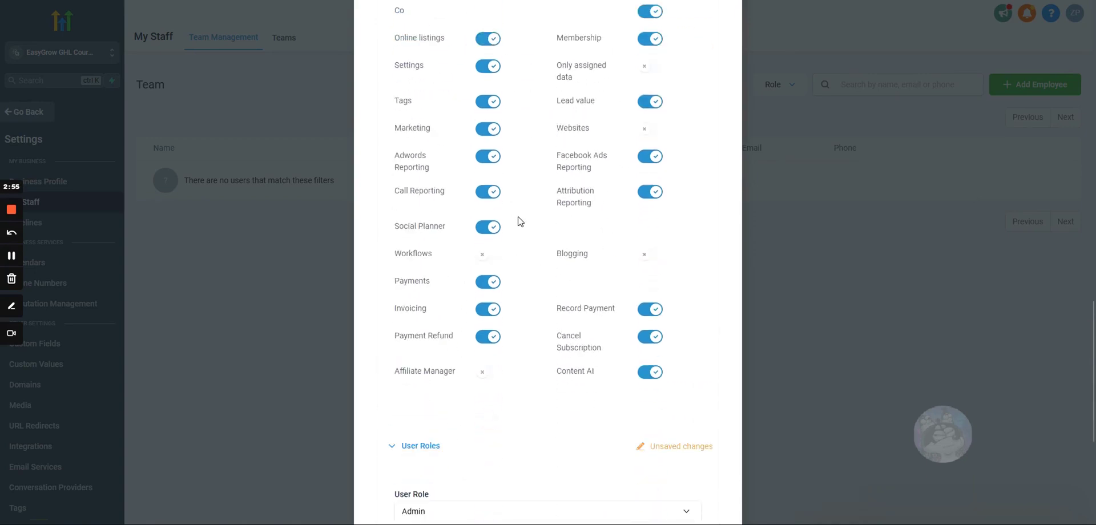
left_click(489, 256)
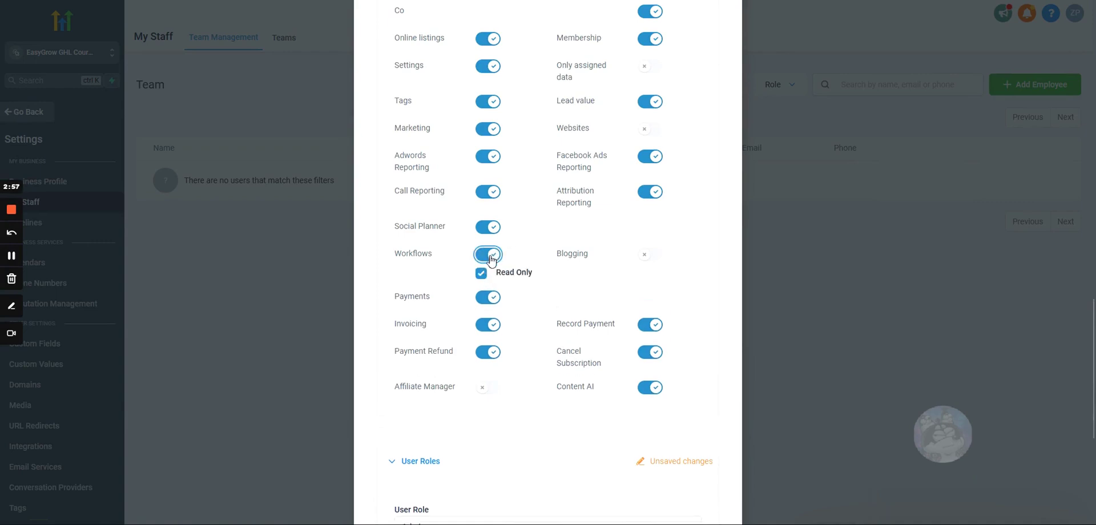
left_click(481, 273)
Switch off the Adwords Reporting, Marketing and Tags permissions
scroll(458, 251, "down", 4)
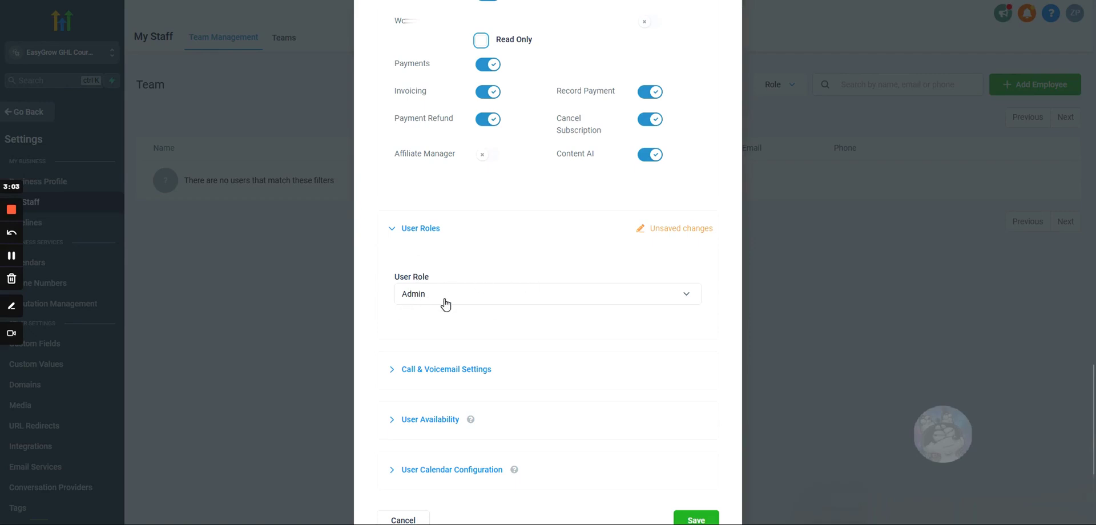
scroll(451, 285, "up", 5)
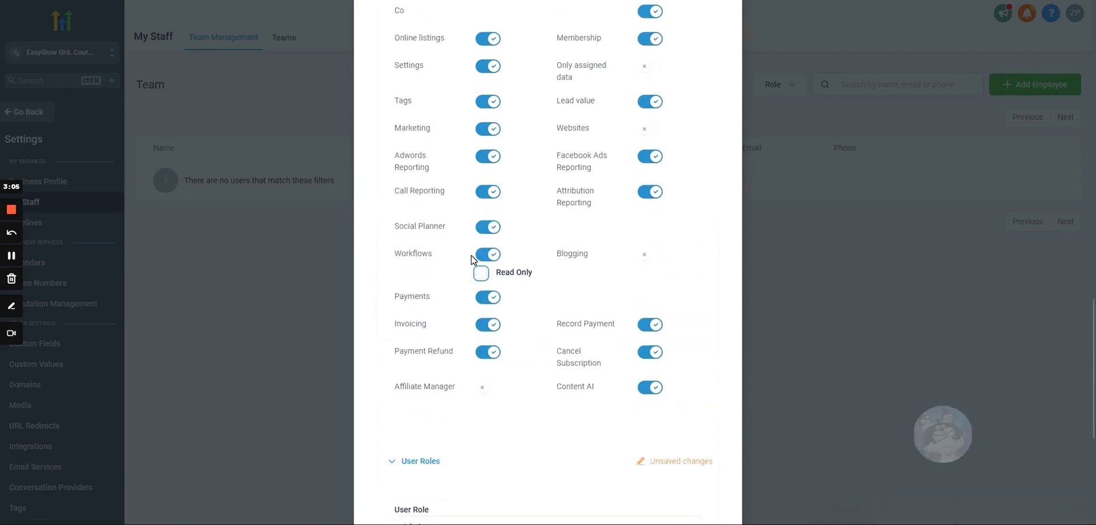
scroll(472, 261, "up", 1)
scroll(616, 377, "up", 1)
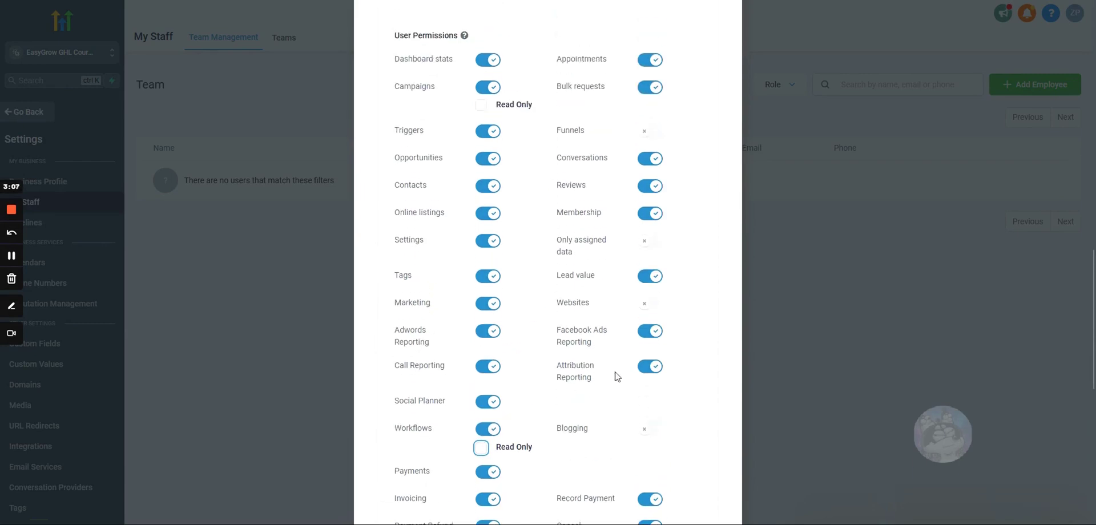
scroll(568, 231, "up", 1)
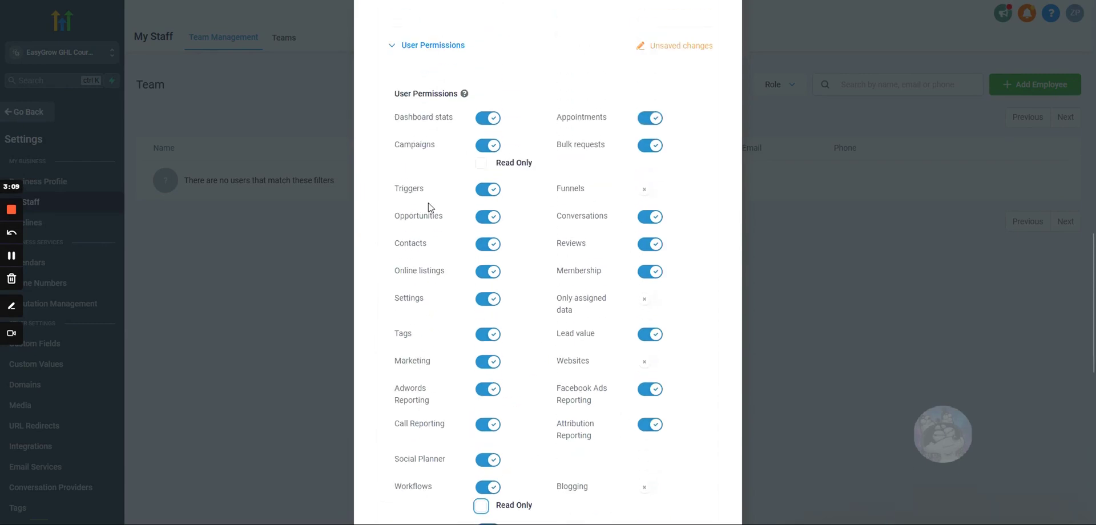
scroll(602, 324, "down", 1)
scroll(603, 323, "down", 4)
scroll(602, 324, "down", 3)
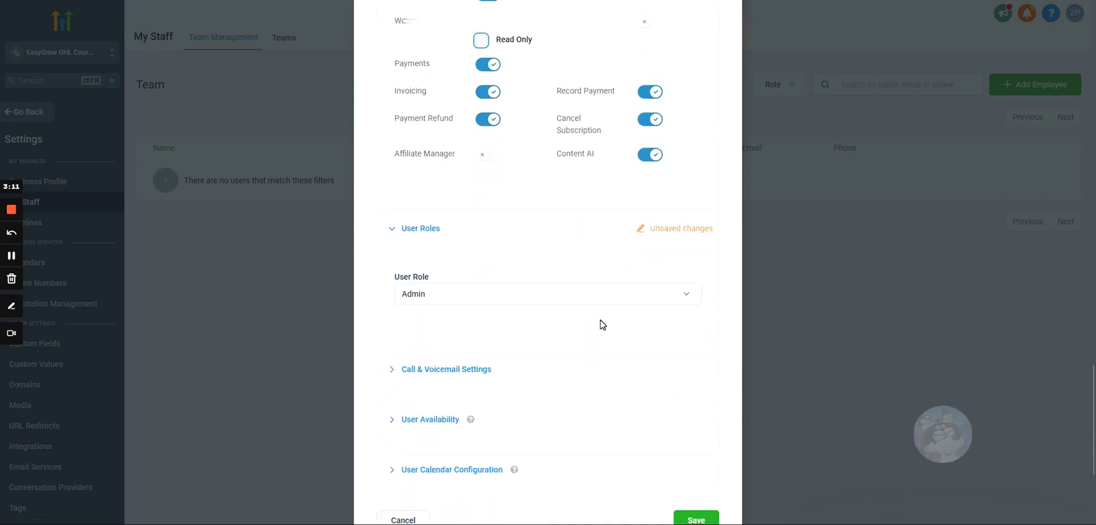
left_click(427, 296)
scroll(427, 297, "up", 3)
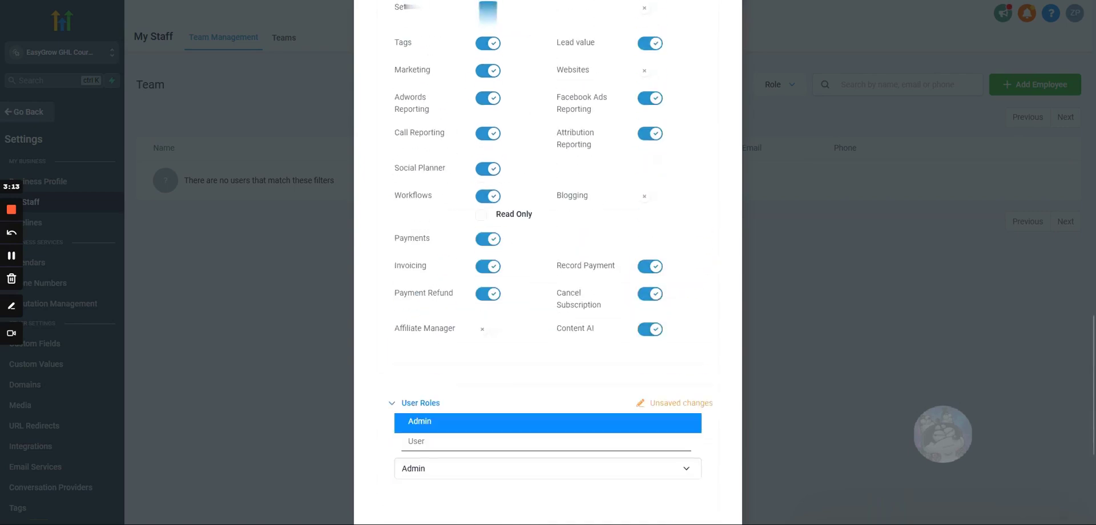
left_click(488, 98)
left_click(490, 71)
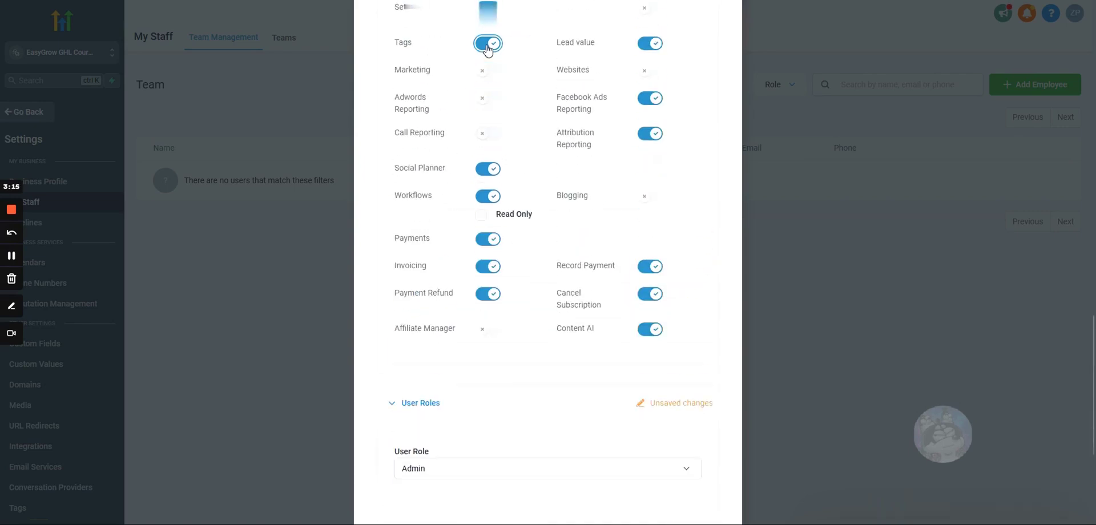
left_click(488, 44)
scroll(468, 171, "down", 3)
Change the employee's role from Admin to User
left_click(427, 297)
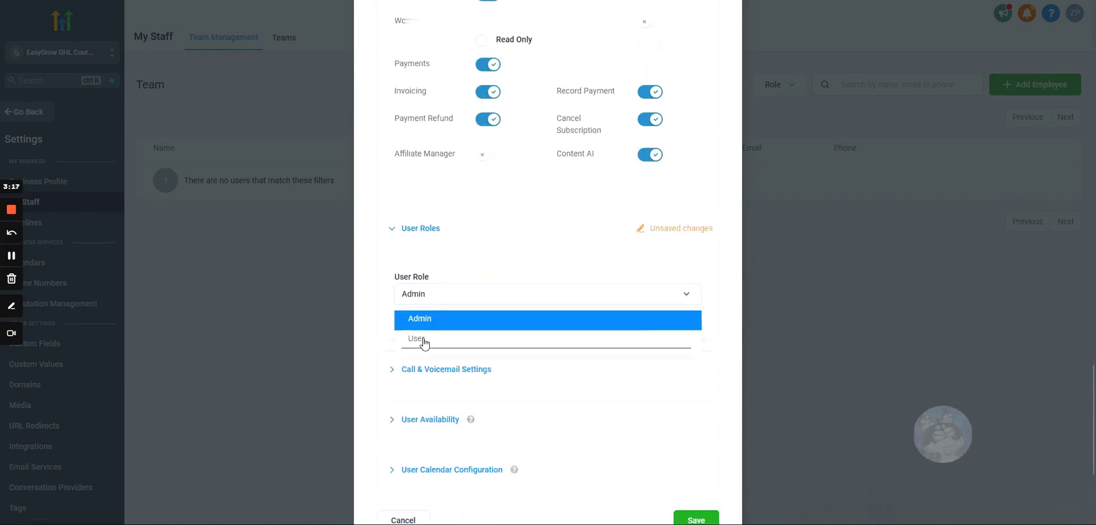
left_click(427, 344)
scroll(457, 269, "up", 2)
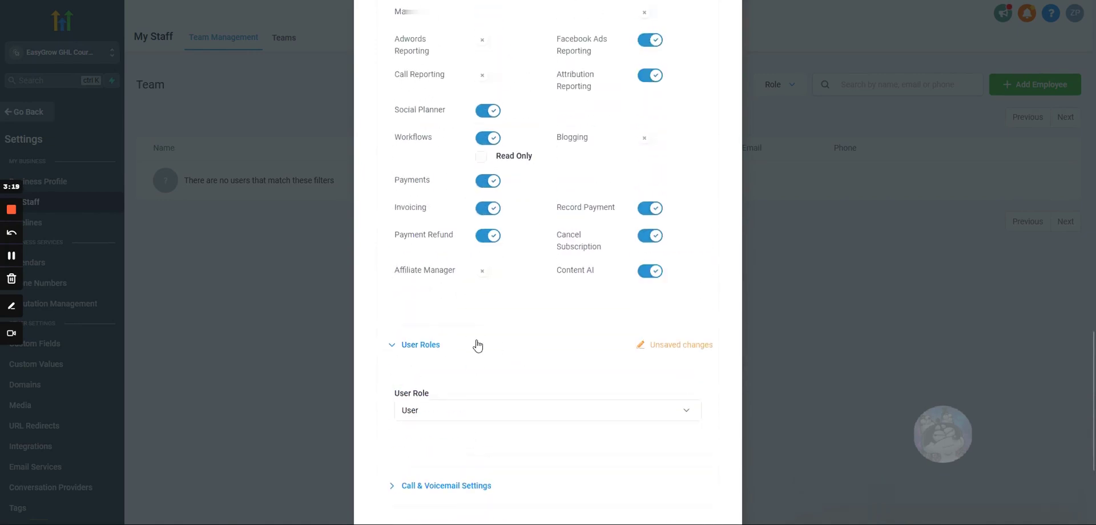
scroll(478, 346, "down", 3)
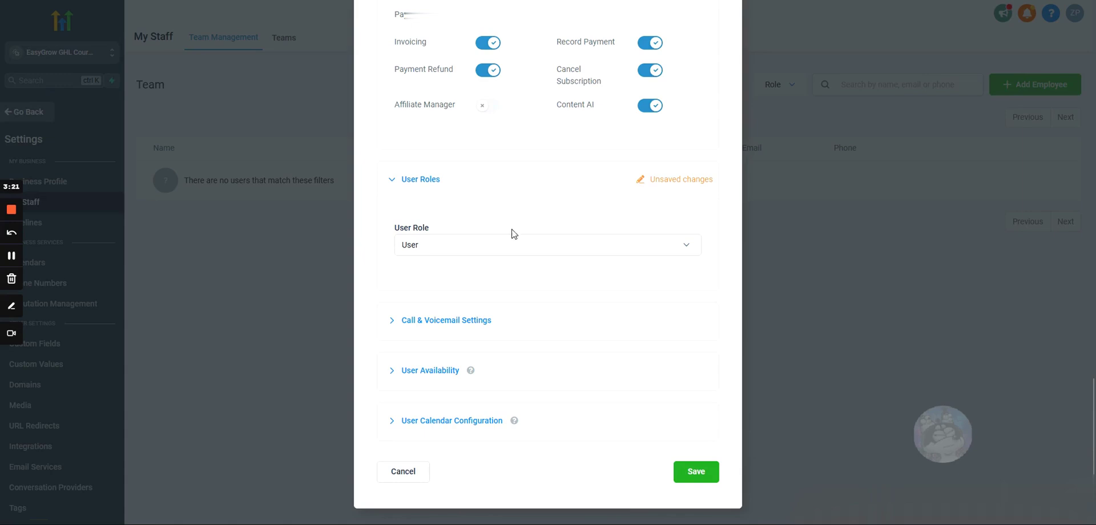
left_click(451, 323)
scroll(451, 323, "down", 3)
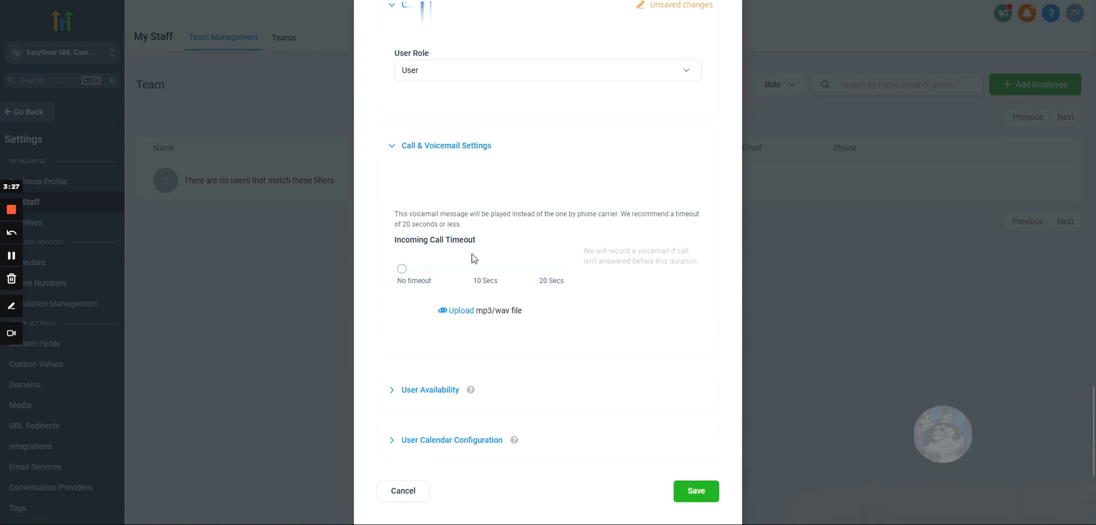
mouse_move(394, 242)
left_mouse_down()
mouse_move(510, 250)
mouse_move(394, 240)
left_mouse_up()
left_click(504, 250)
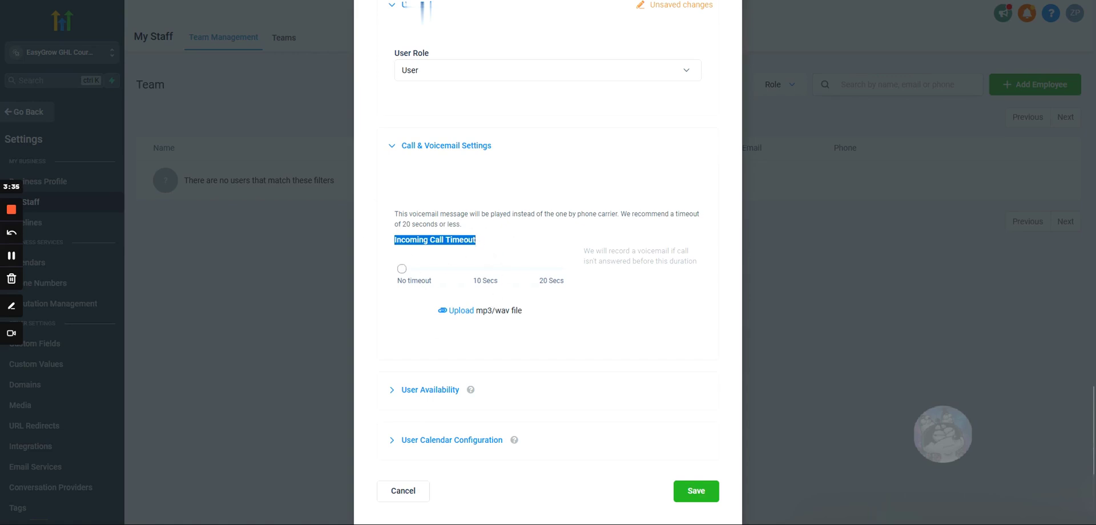
left_click_drag(477, 242, 359, 247)
left_click(429, 148)
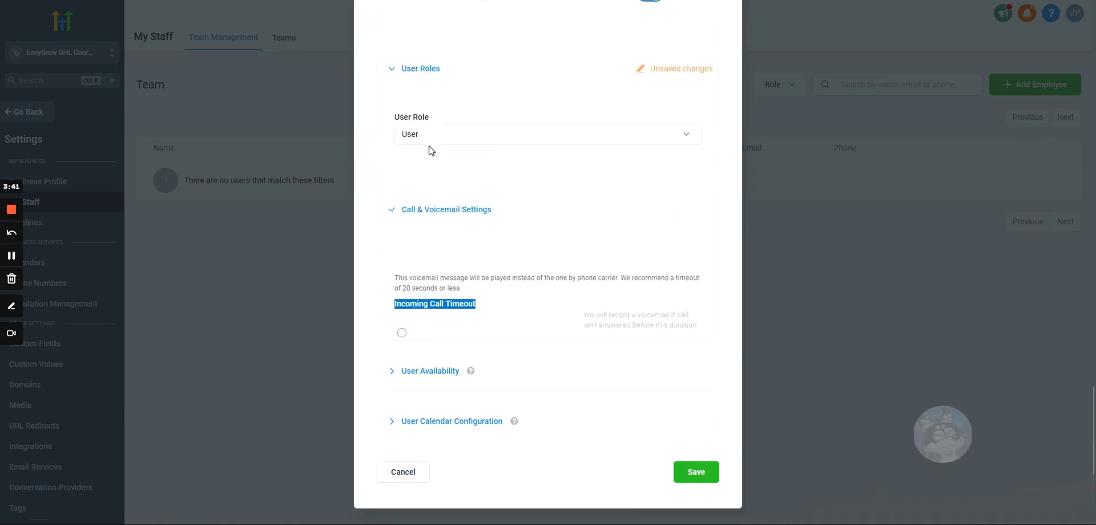
Expand the User Availability and User Calendar Configuration sections
left_click(425, 371)
scroll(423, 375, "down", 4)
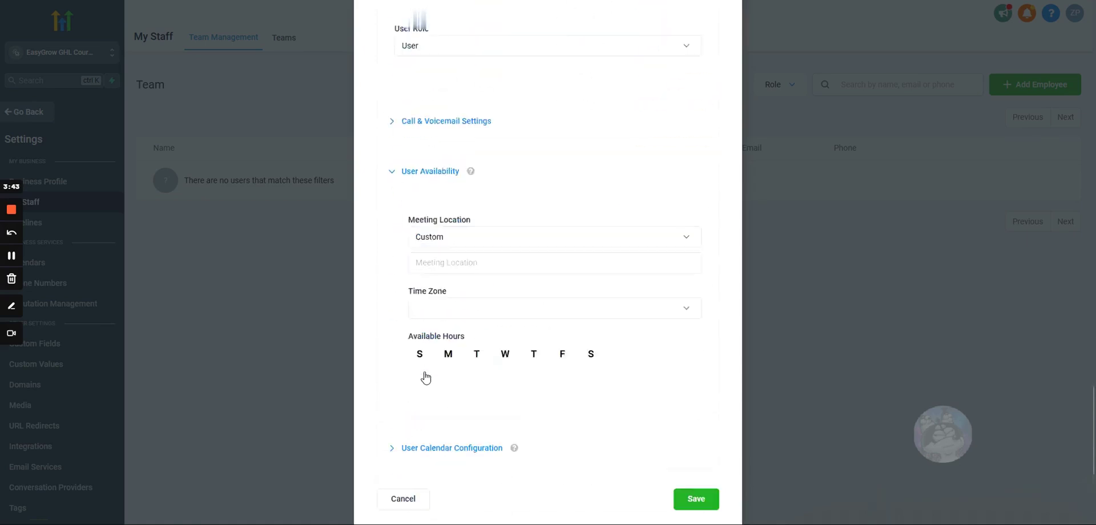
left_click(418, 423)
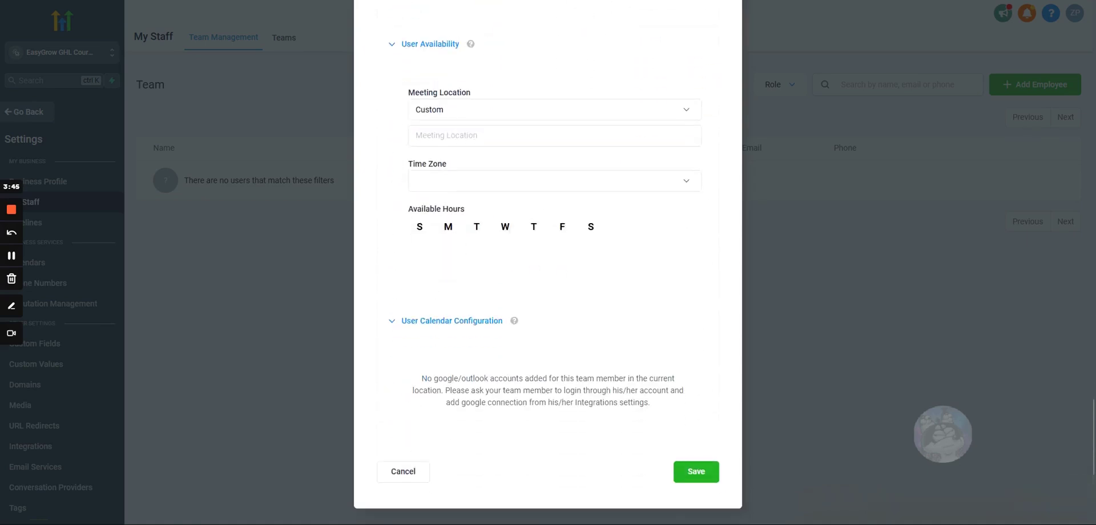
scroll(392, 248, "down", 2)
left_click(438, 116)
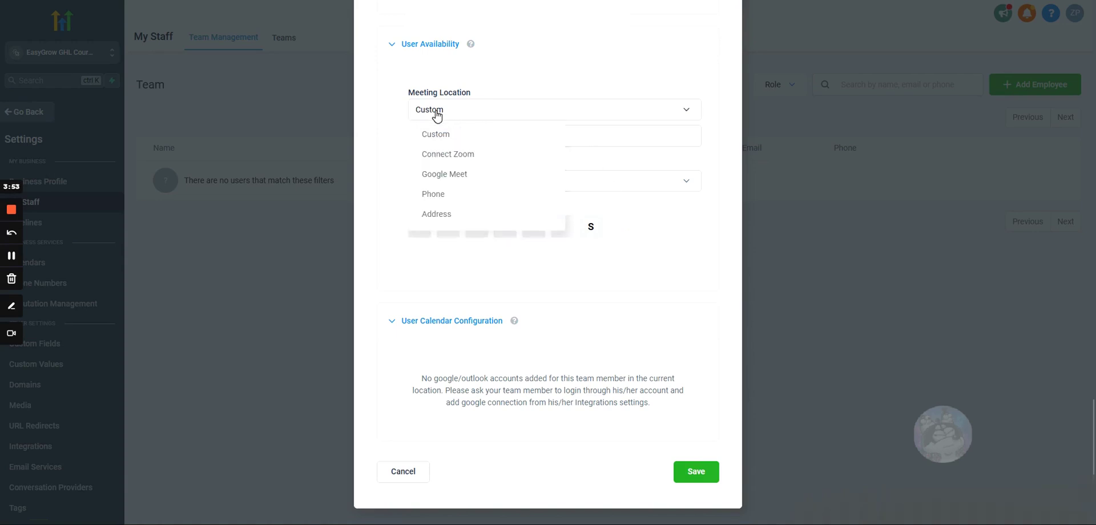
left_click(437, 114)
scroll(631, 122, "up", 1)
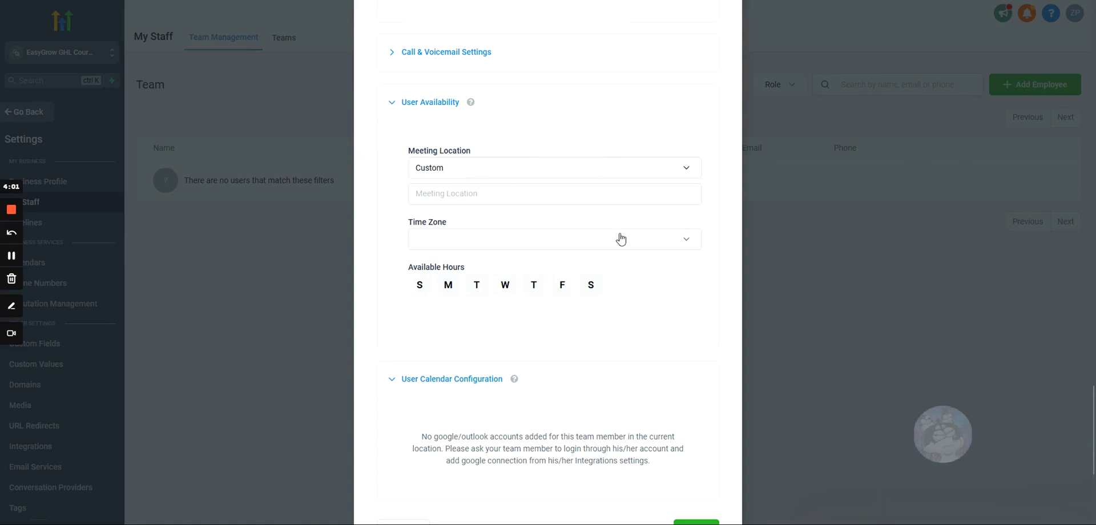
Keep Booking Request as the calendar and bring up the meeting location choices
left_click(447, 171)
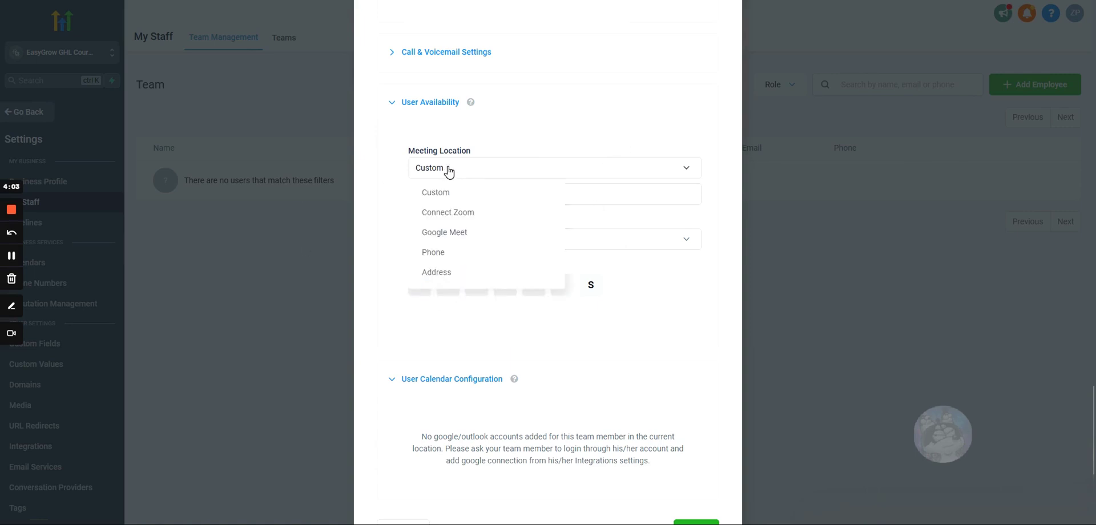
scroll(446, 182, "up", 15)
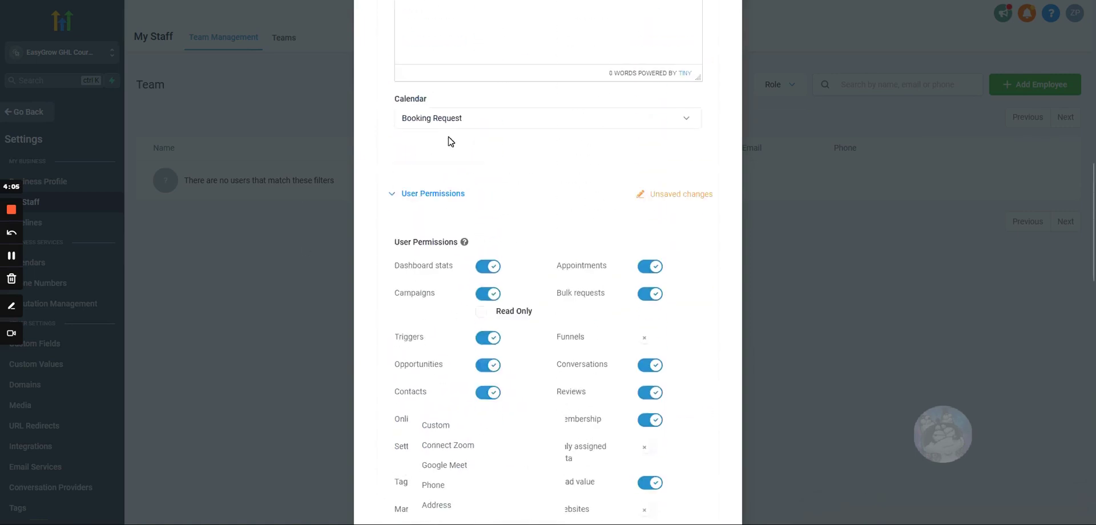
scroll(444, 257, "up", 3)
scroll(457, 296, "down", 4)
left_click(435, 242)
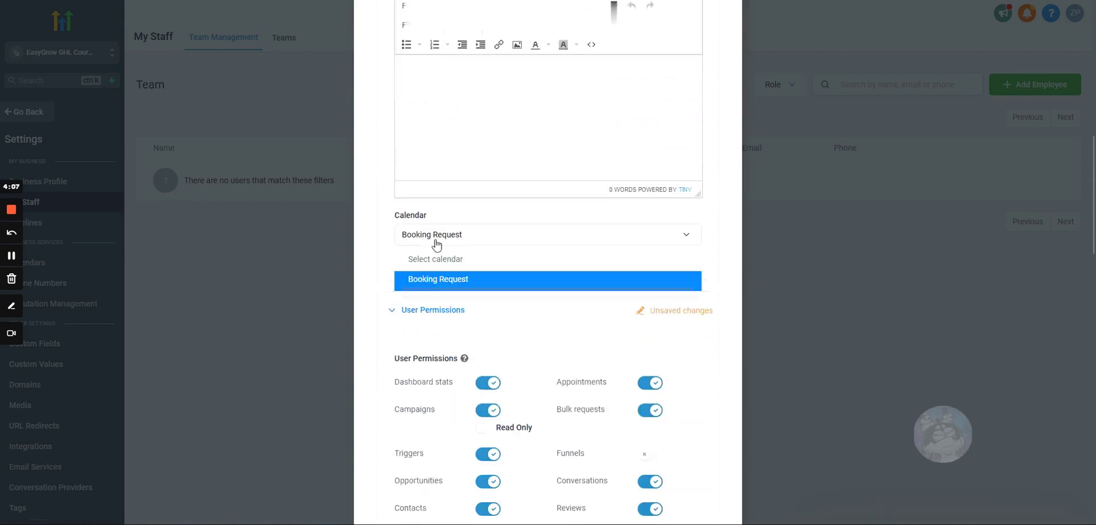
left_click(428, 279)
scroll(429, 280, "down", 15)
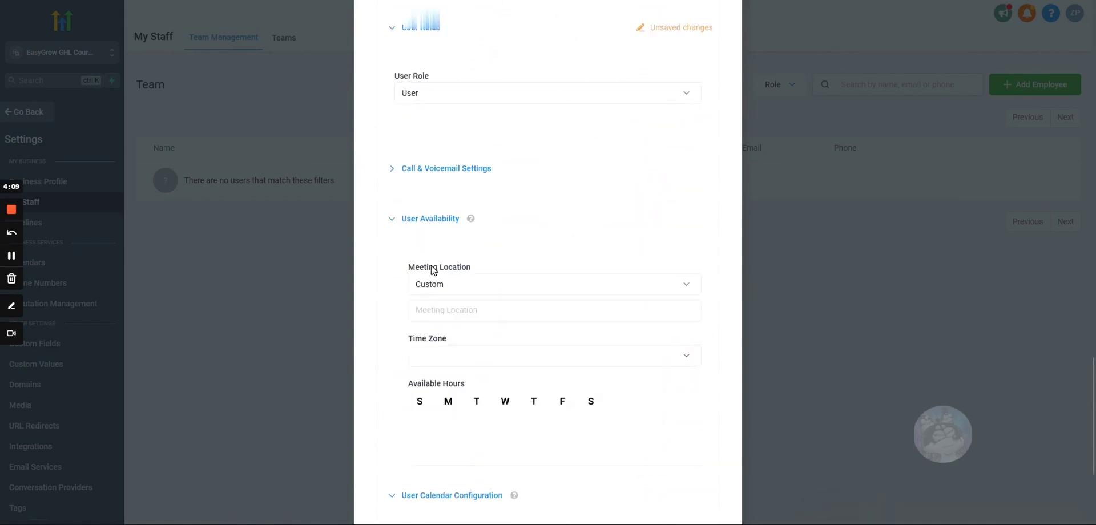
scroll(430, 270, "up", 1)
left_click(463, 167)
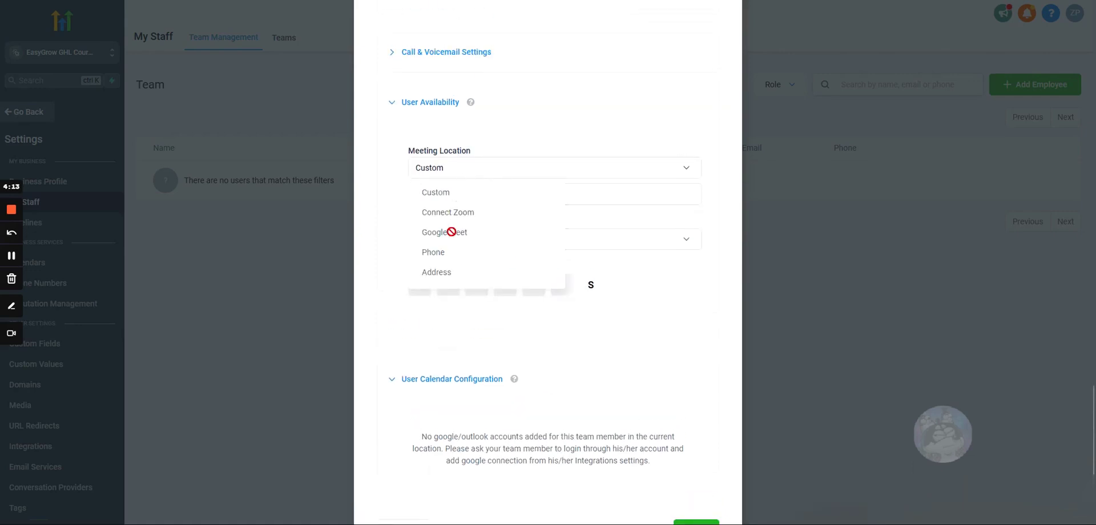
Set the meeting location to Phone after dismissing the Zoom connection prompt
left_click(448, 212)
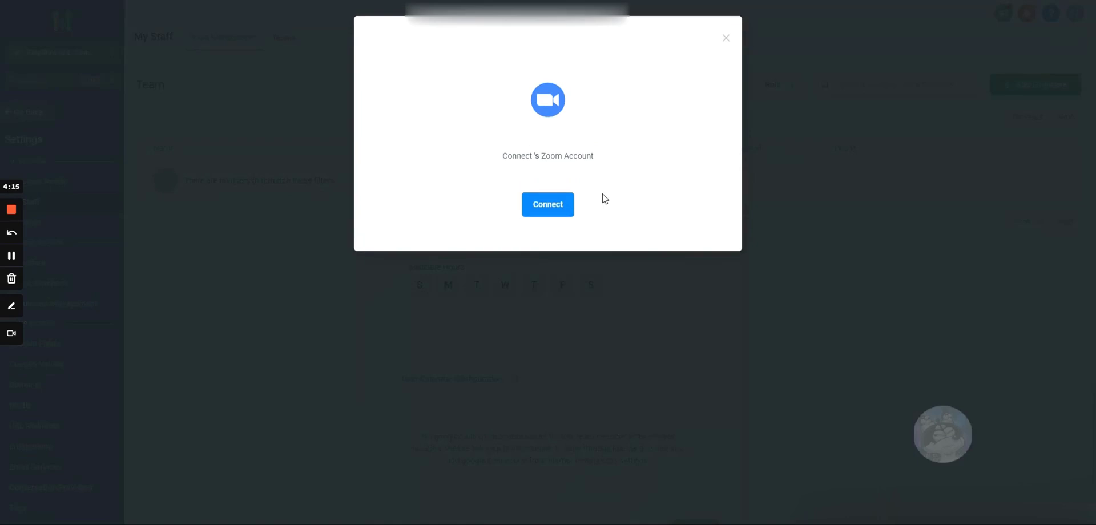
left_click(725, 38)
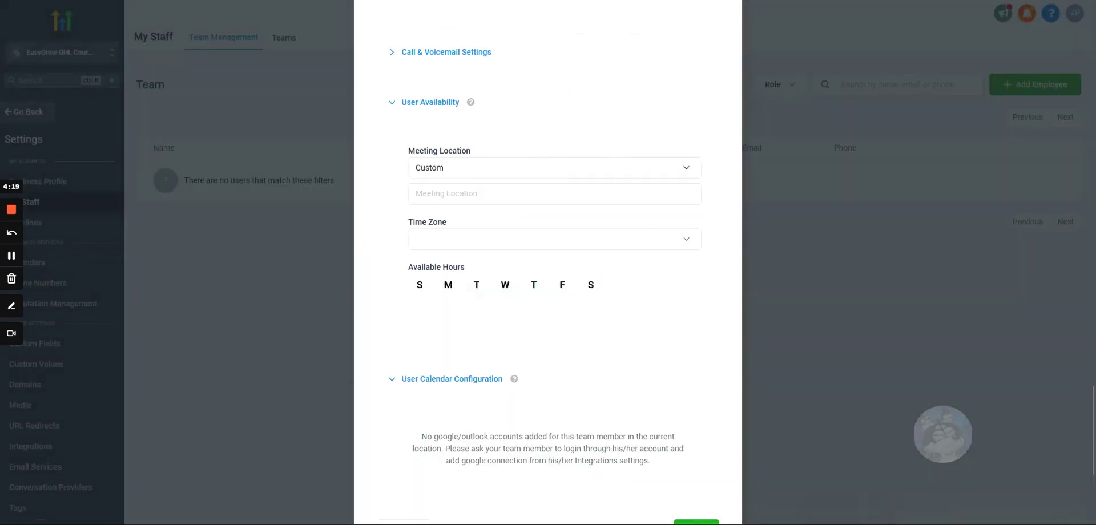
left_click(453, 172)
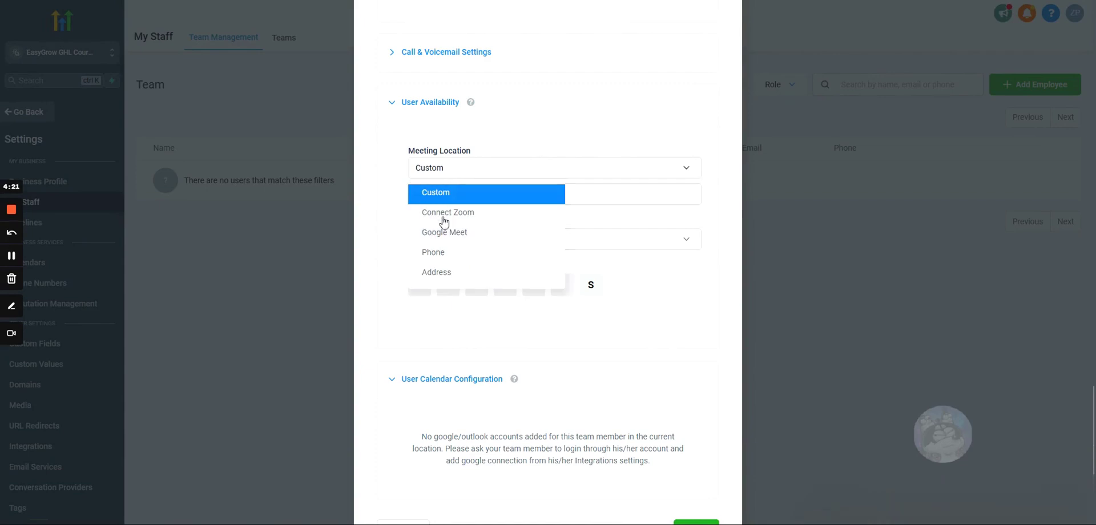
left_click(439, 254)
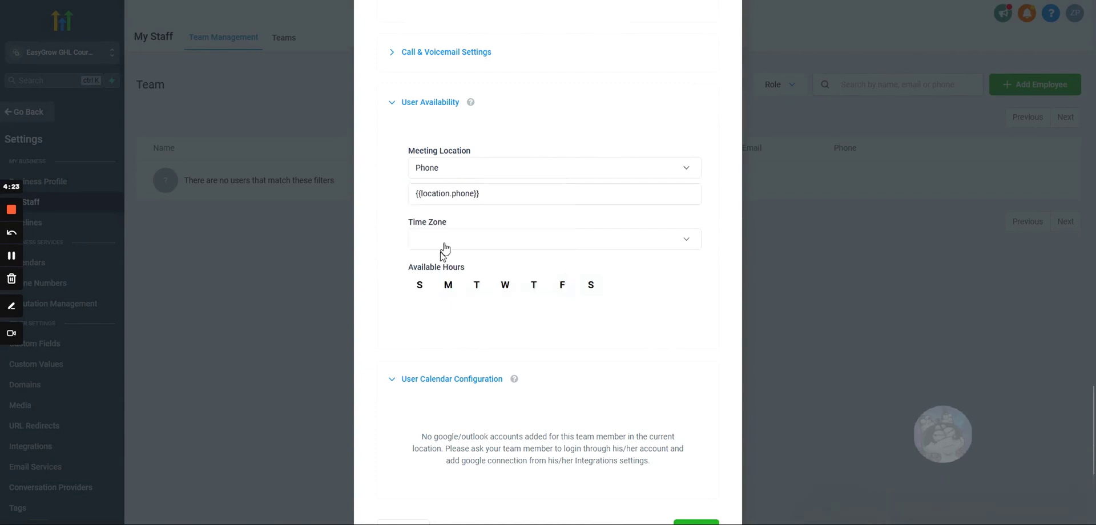
triple_click(445, 194)
left_click(389, 220)
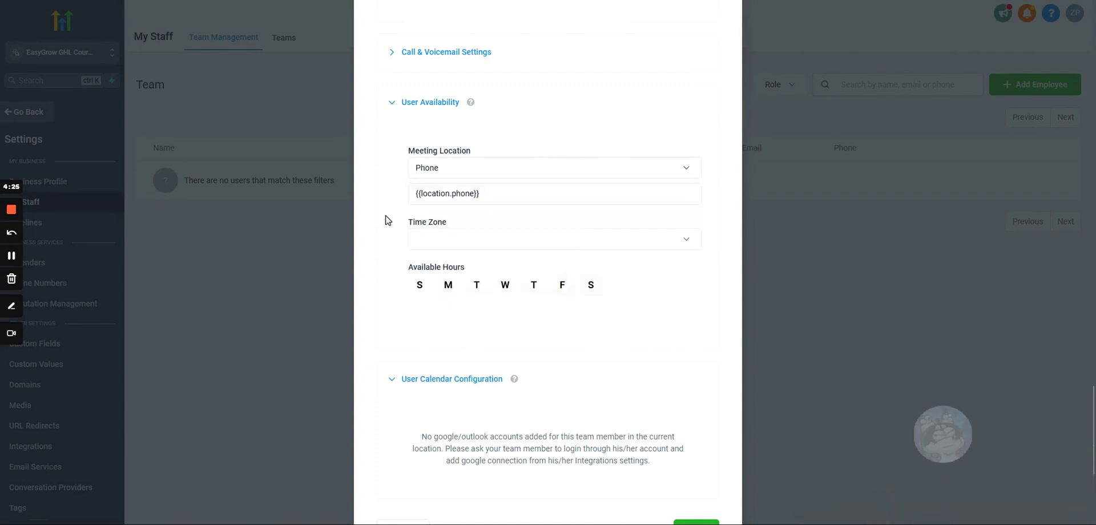
Set the time zone to GMT-11:00 Pacific/Midway (SST) and make Monday–Friday available
left_click(442, 243)
left_click(465, 288)
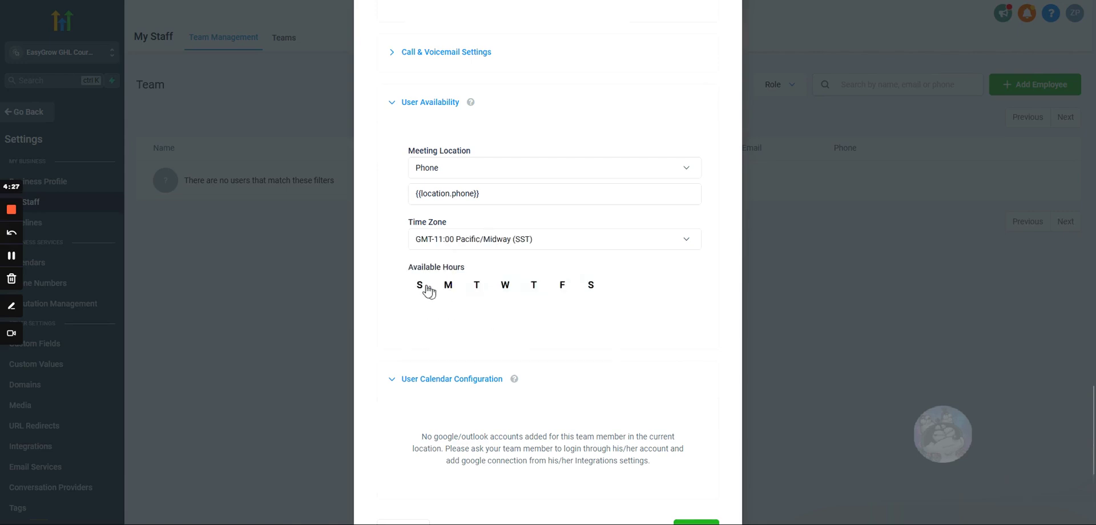
left_click(448, 284)
left_click(476, 285)
left_click(506, 285)
left_click(533, 285)
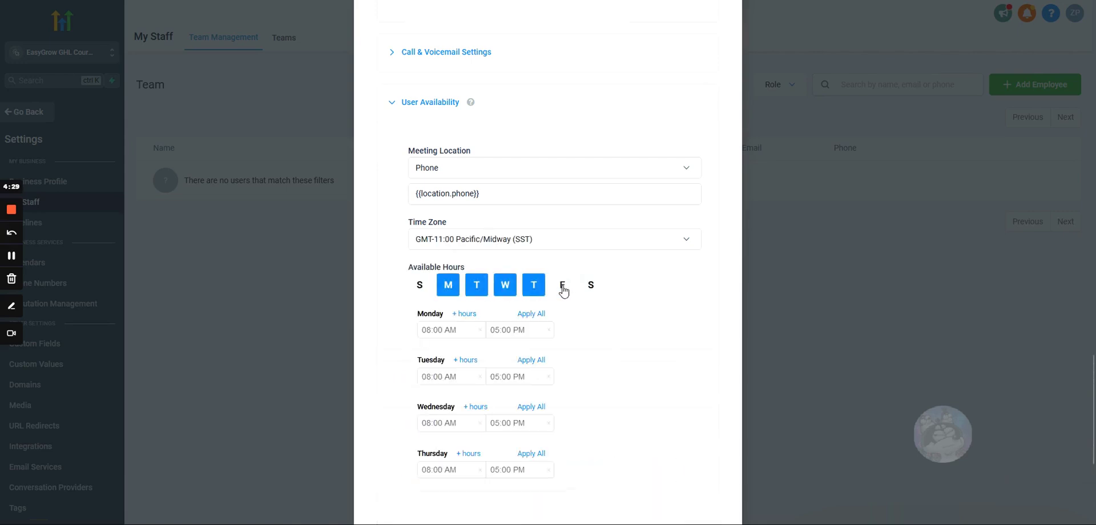
left_click(563, 285)
Review the 08:00 AM–05:00 PM weekday hours and save the new employee's settings
scroll(538, 274, "down", 3)
left_click(514, 159)
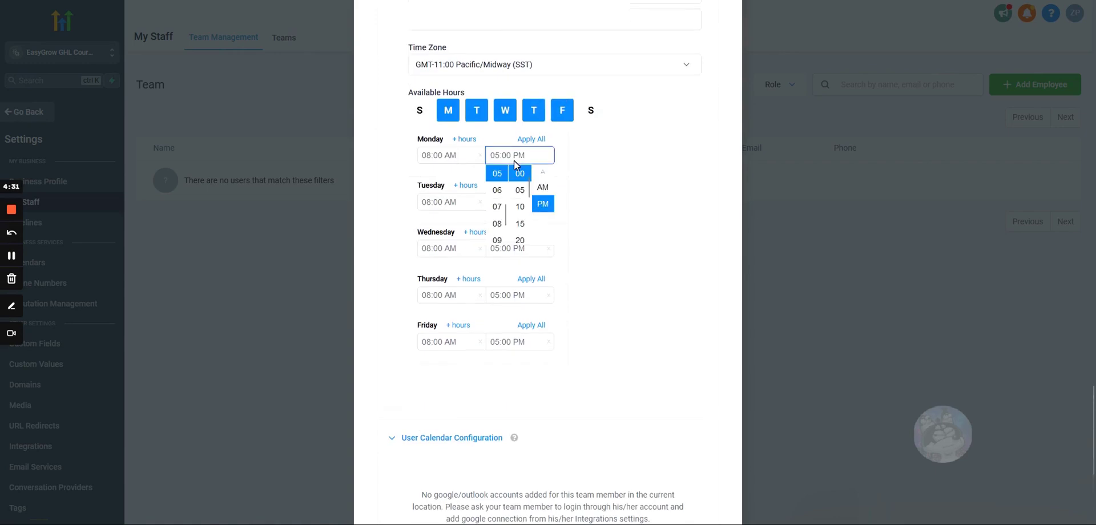
left_click(408, 188)
scroll(406, 189, "down", 2)
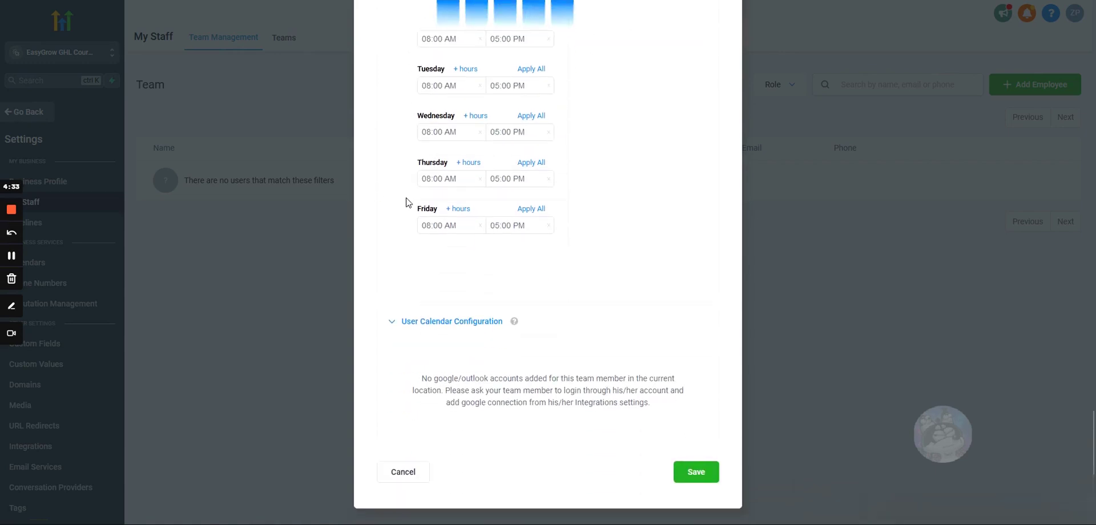
scroll(615, 139, "up", 3)
scroll(452, 254, "down", 3)
scroll(616, 405, "up", 8)
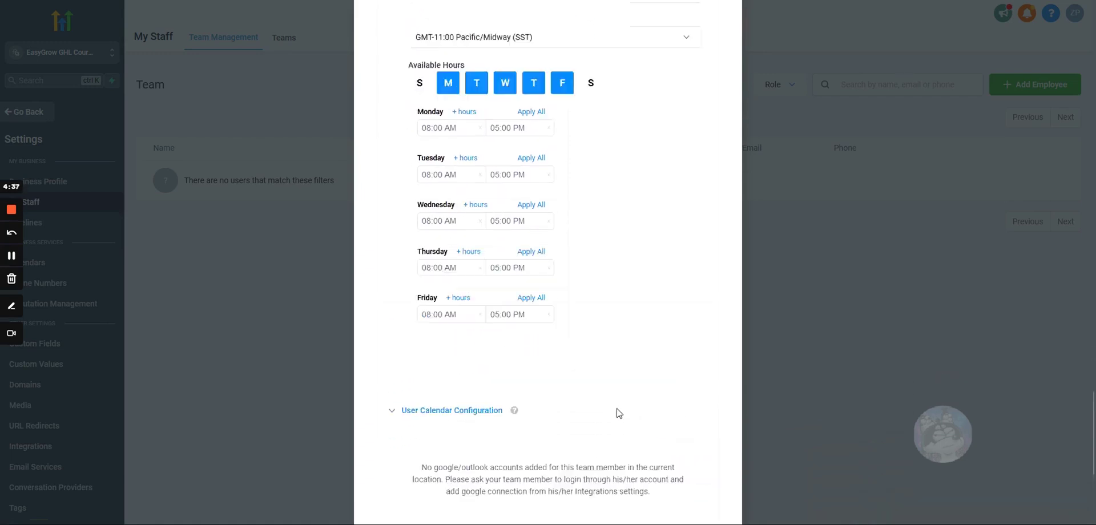
scroll(609, 388, "down", 10)
scroll(610, 320, "up", 4)
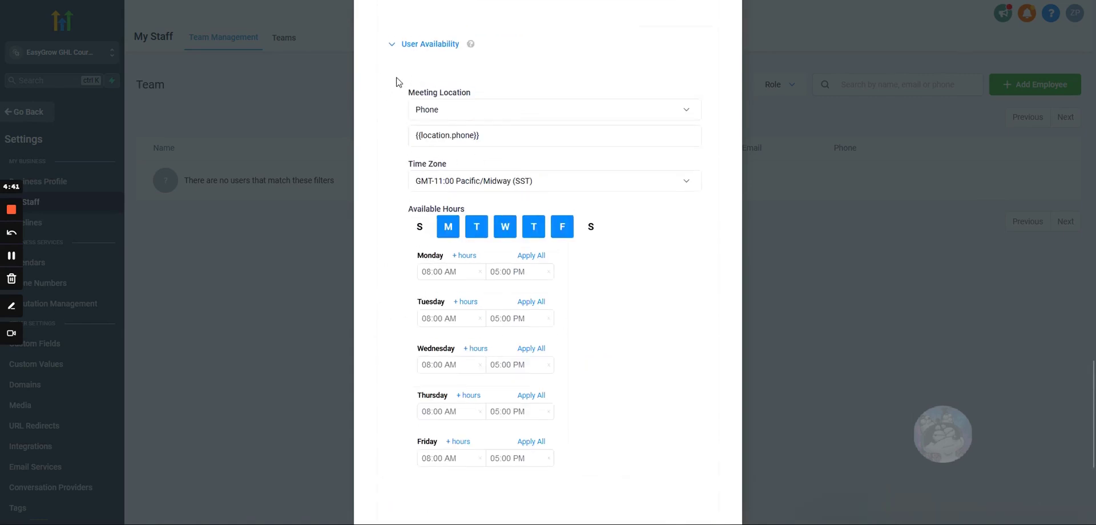
left_click_drag(398, 82, 595, 228)
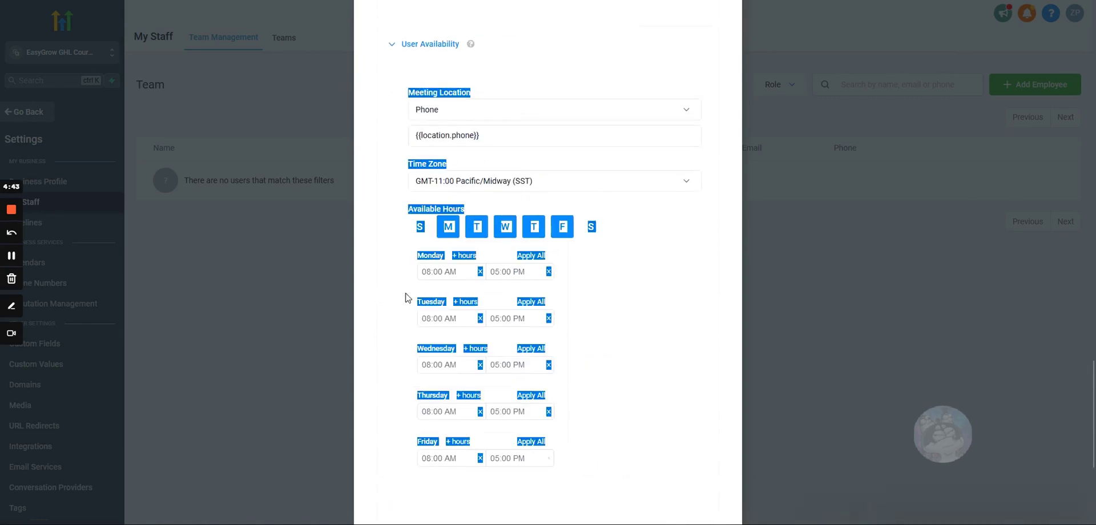
left_click(399, 310)
scroll(415, 298, "down", 4)
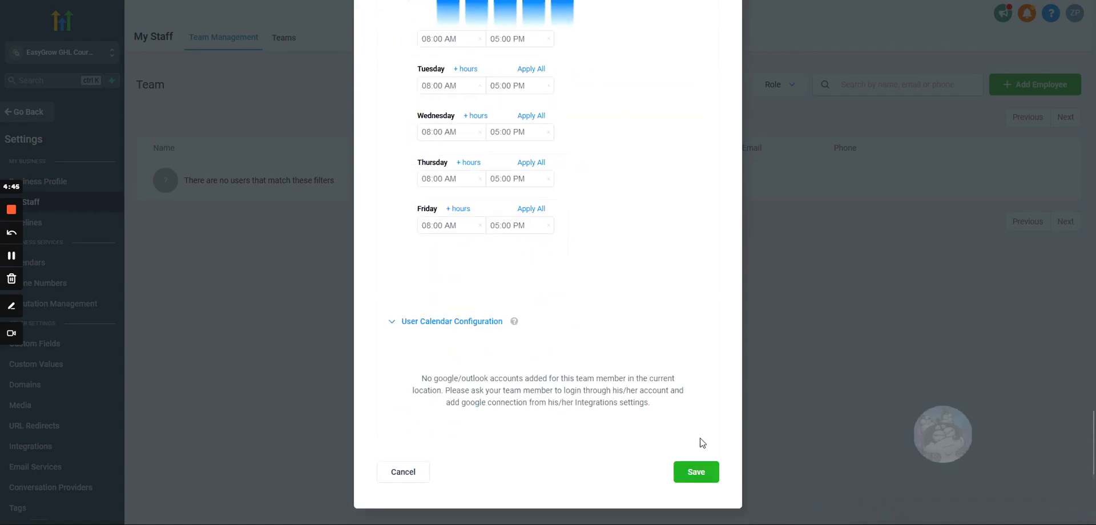
left_click(674, 479)
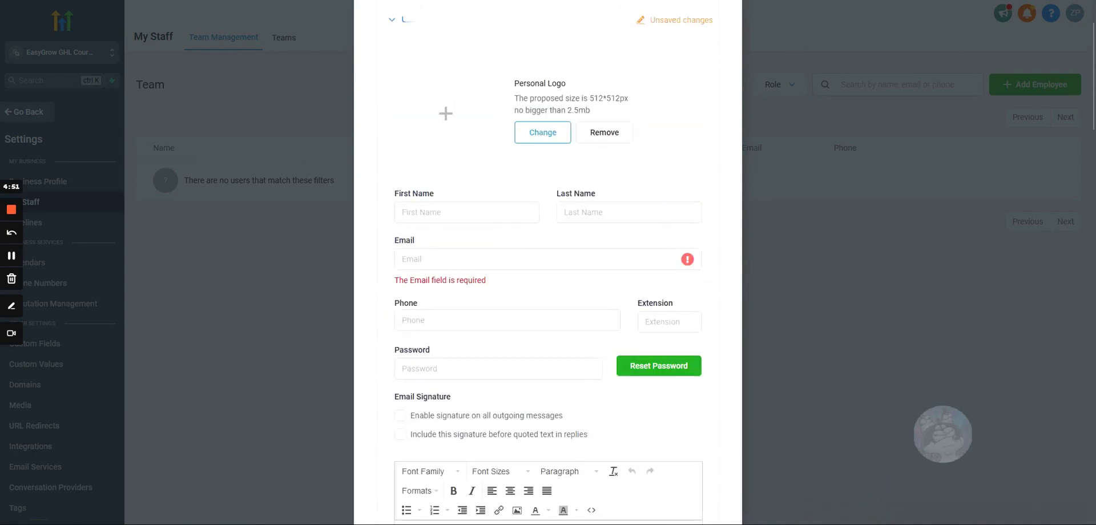
scroll(492, 210, "down", 4)
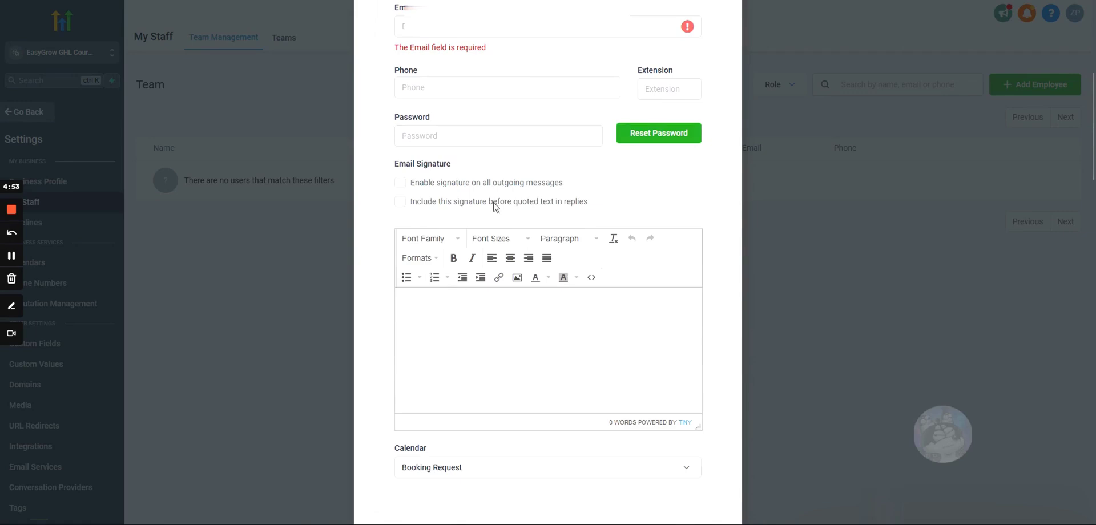
scroll(499, 301, "up", 3)
scroll(501, 255, "up", 2)
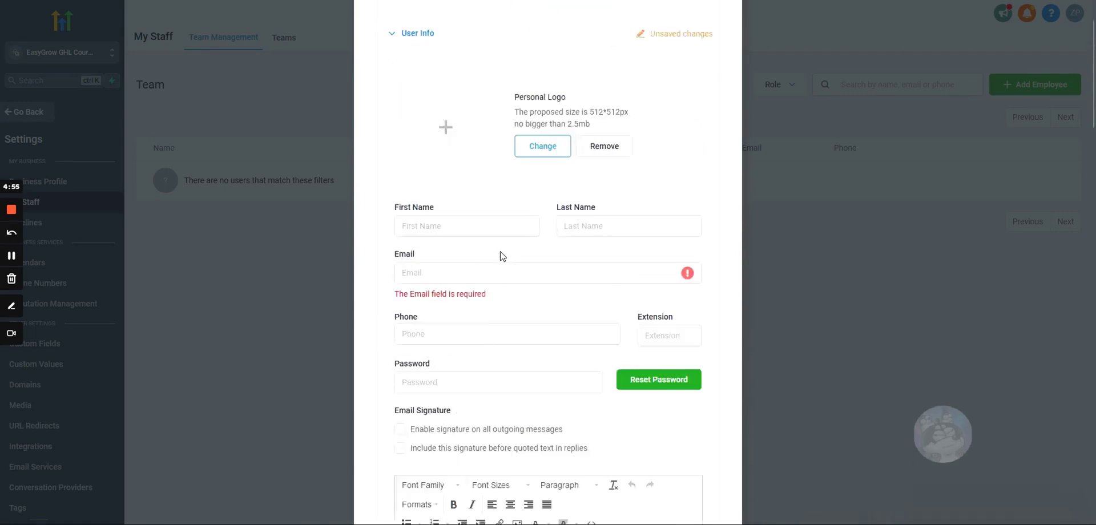
scroll(408, 232, "down", 5)
scroll(408, 232, "down", 15)
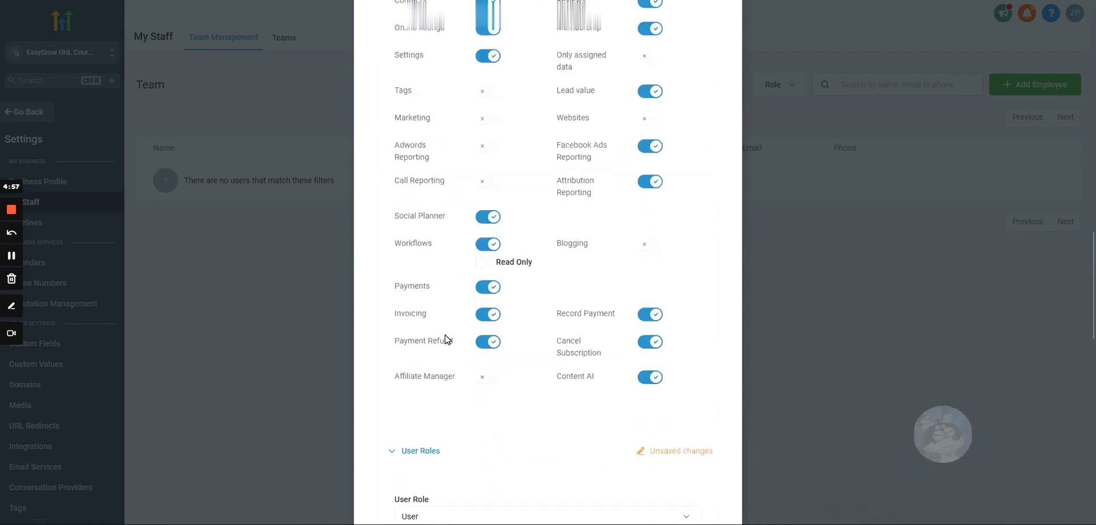